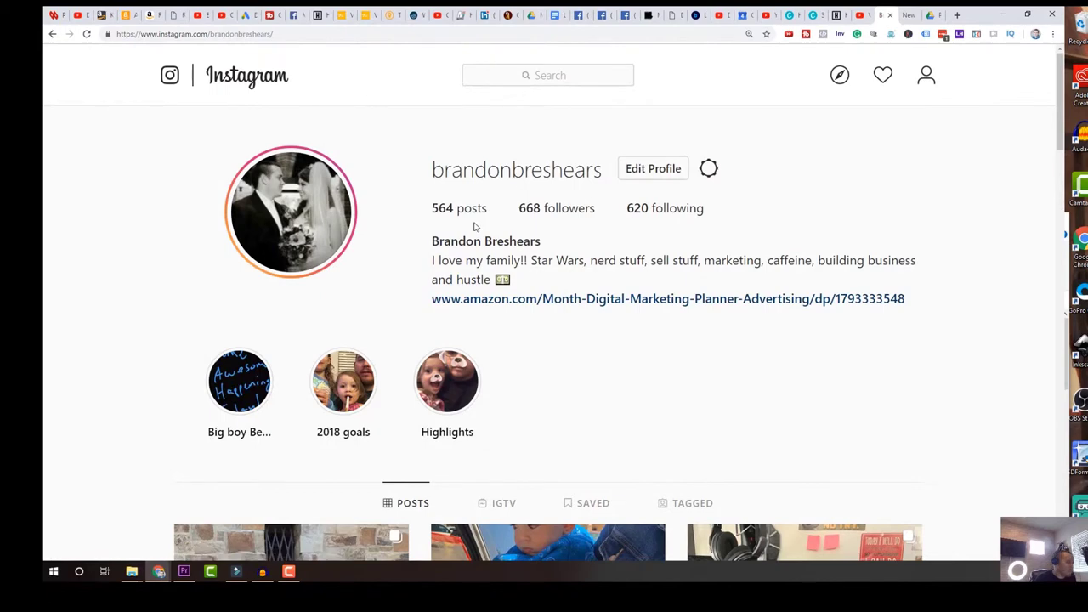
# Show the profile's IGTV videos, briefly checking the photo posts grid before returning
pyautogui.scroll(-2, 480, 238)
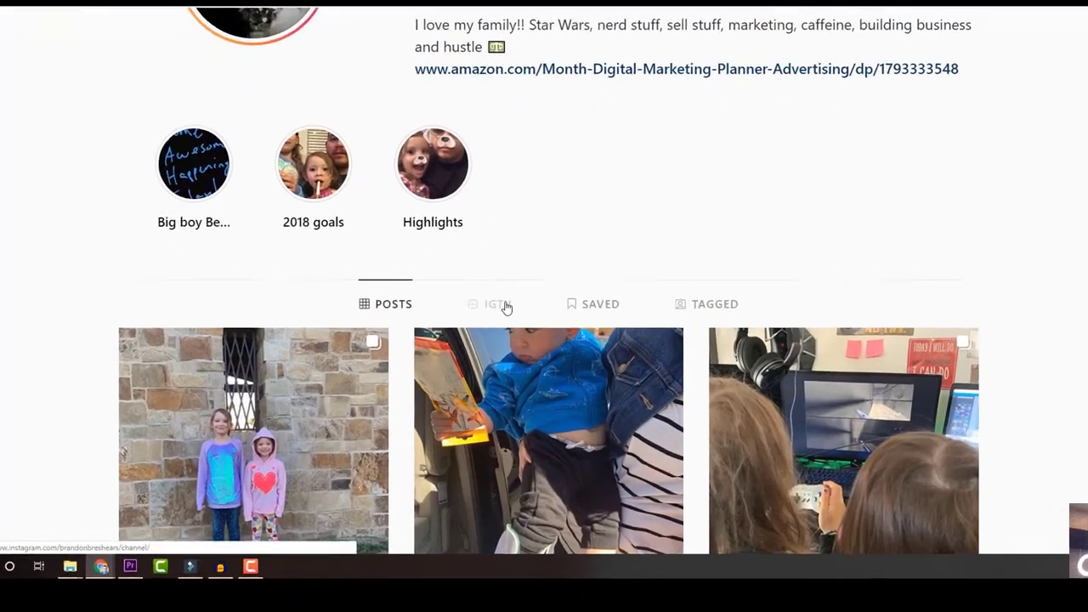
pyautogui.click(504, 306)
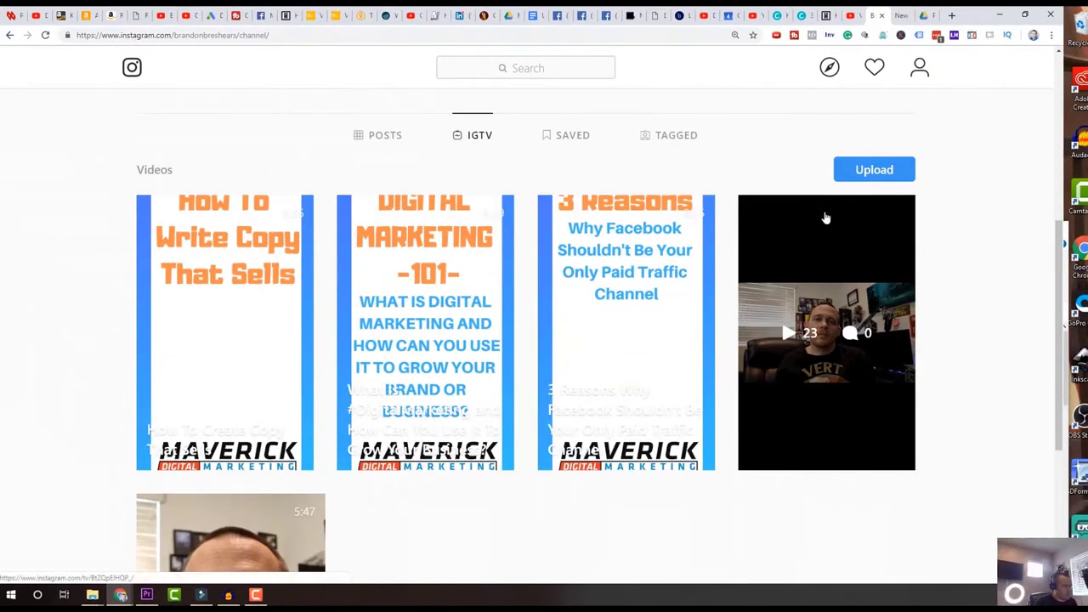
pyautogui.scroll(5, 723, 265)
pyautogui.scroll(-3, 595, 302)
pyautogui.scroll(-2, 486, 333)
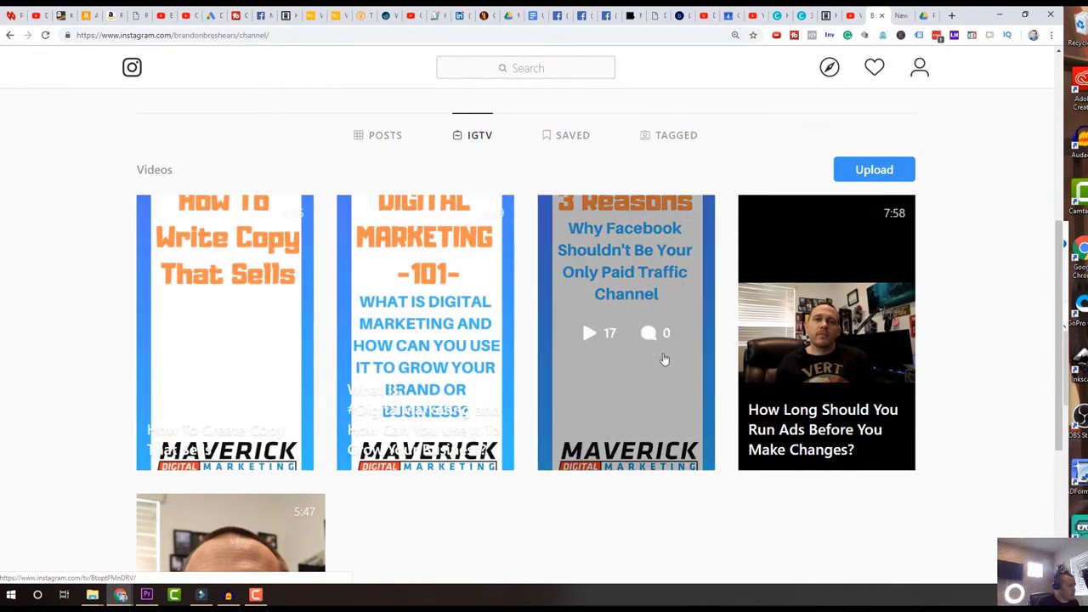
pyautogui.scroll(5, 629, 340)
pyautogui.scroll(-4, 653, 365)
pyautogui.click(377, 174)
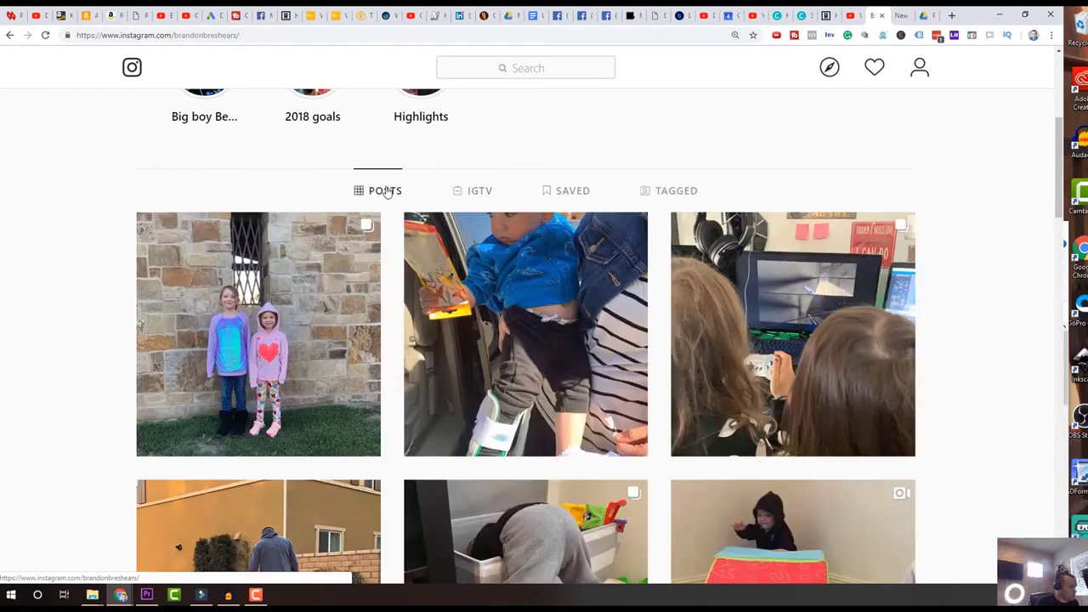
pyautogui.scroll(-6, 659, 244)
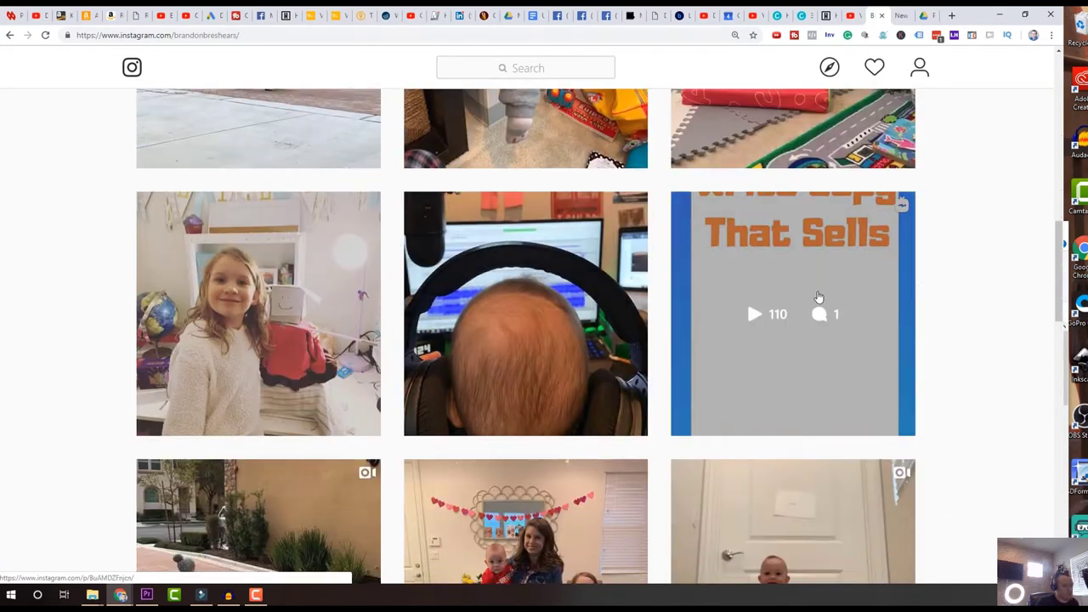
pyautogui.scroll(10, 869, 258)
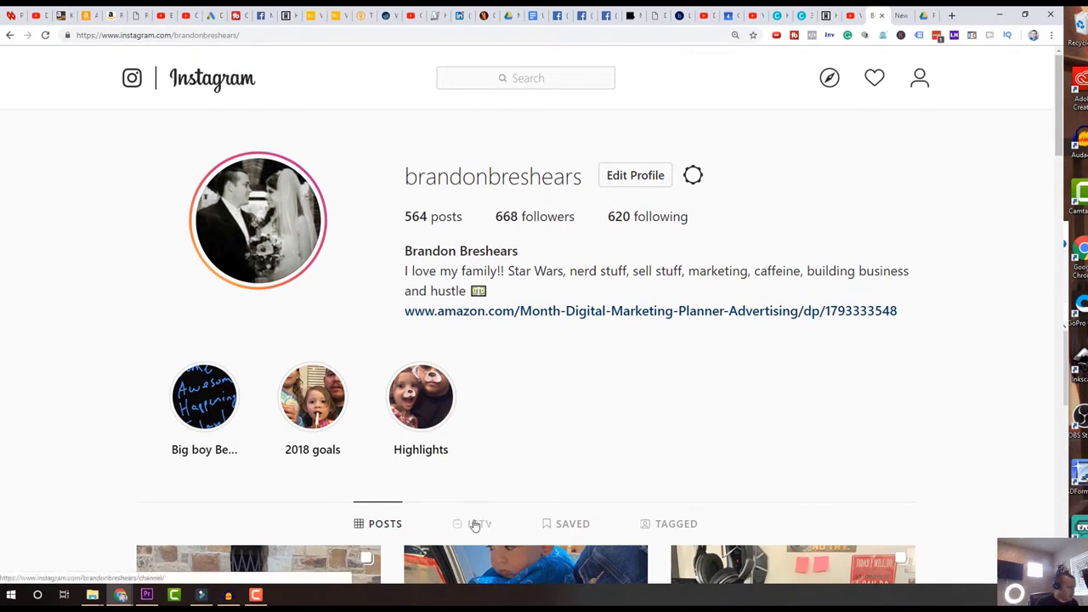
pyautogui.click(475, 525)
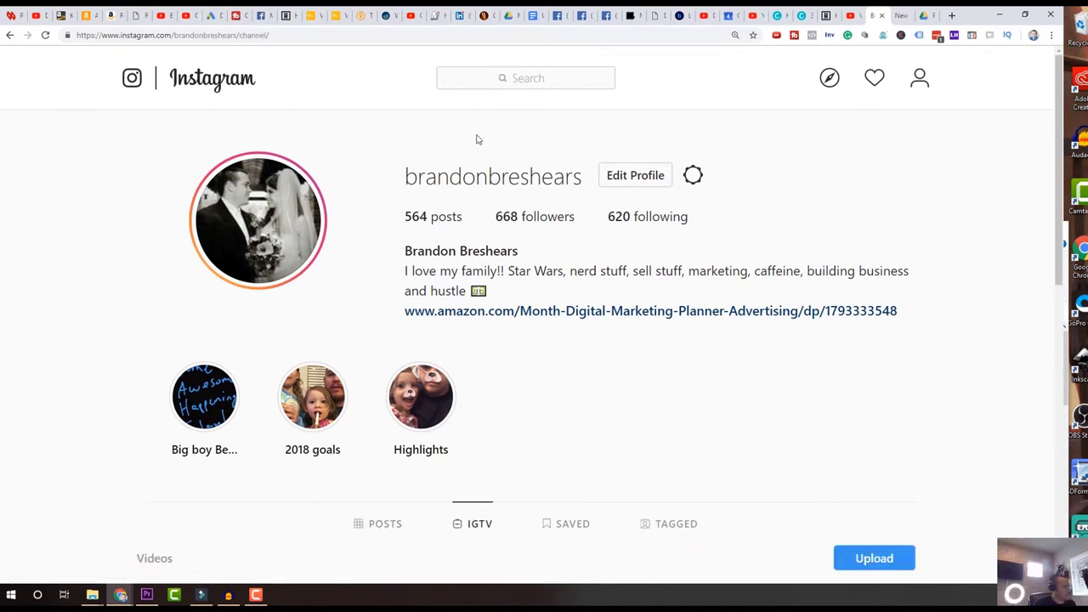
# Check the Canva cover design, dismiss the Canva for Work trial offer, and return to Instagram
pyautogui.click(801, 15)
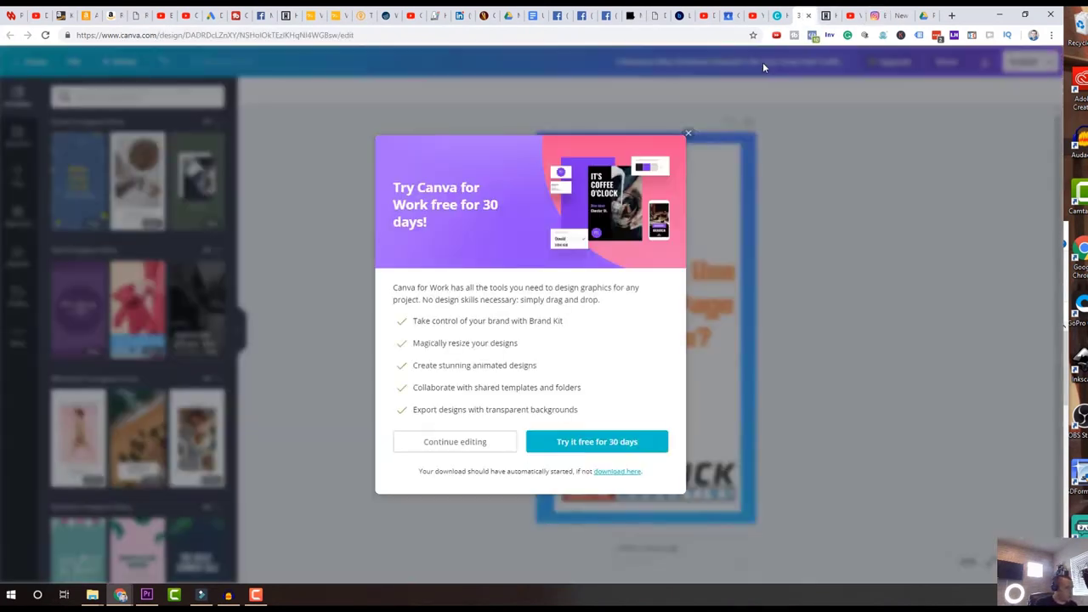
pyautogui.click(688, 135)
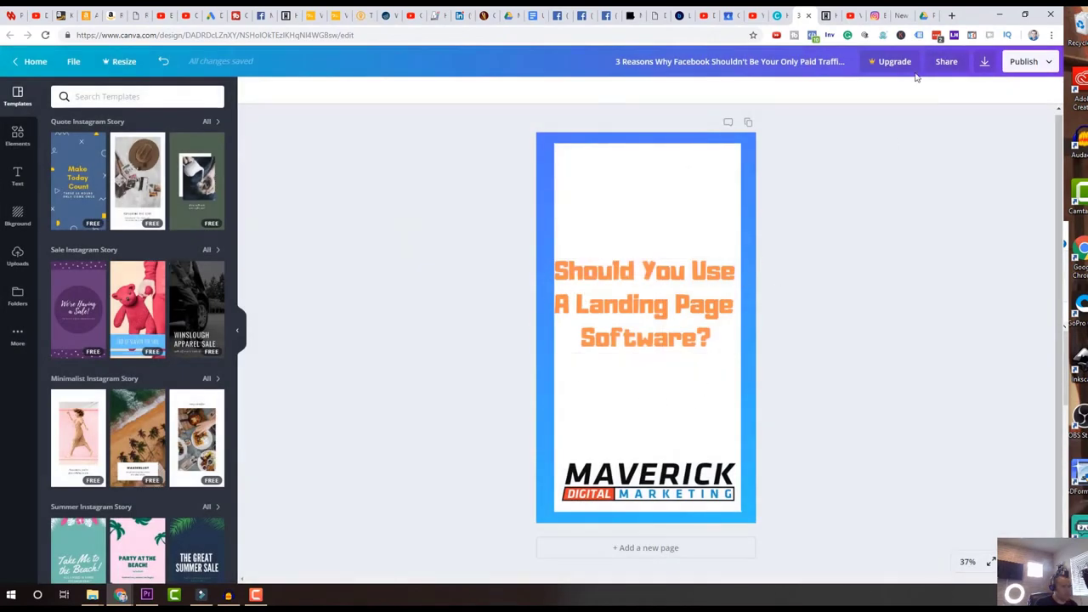
pyautogui.click(882, 15)
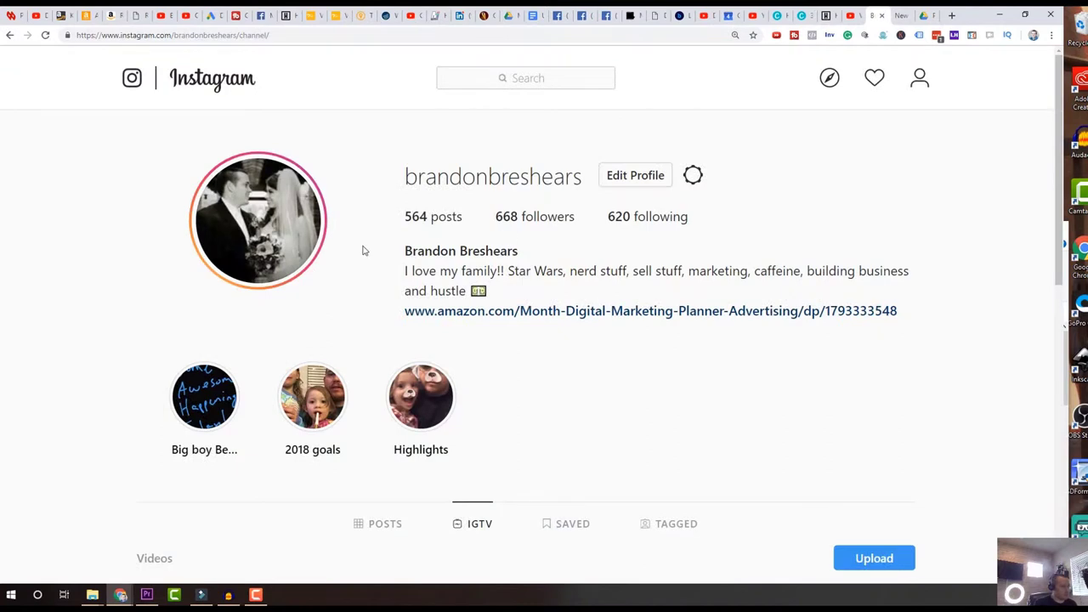
# Start a new IGTV post with the 'How TO Auto Create Retargeting Audiences' MP4
pyautogui.scroll(-3, 292, 284)
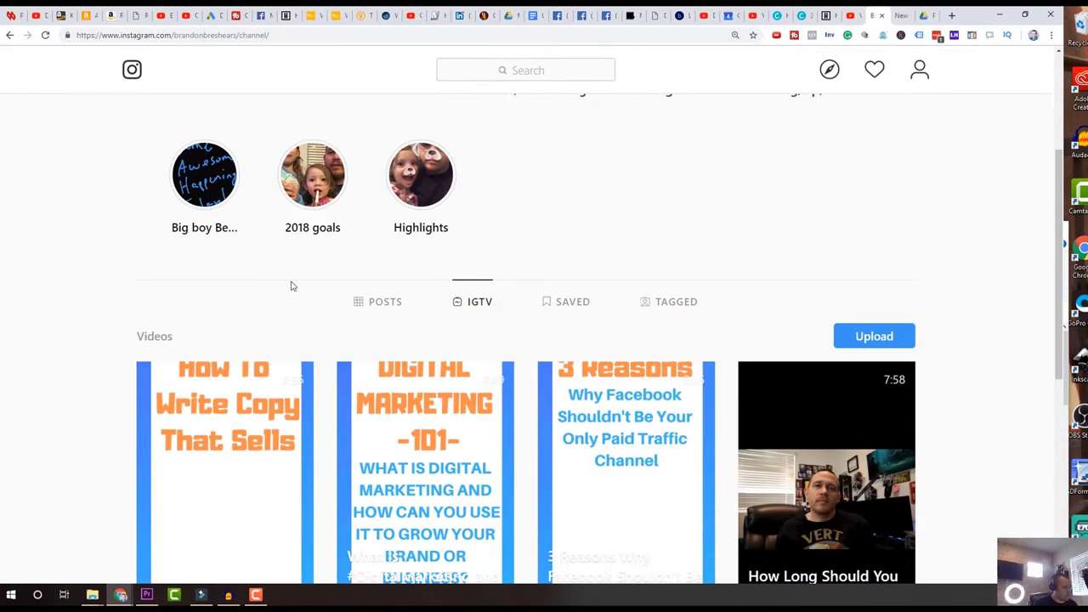
pyautogui.click(878, 337)
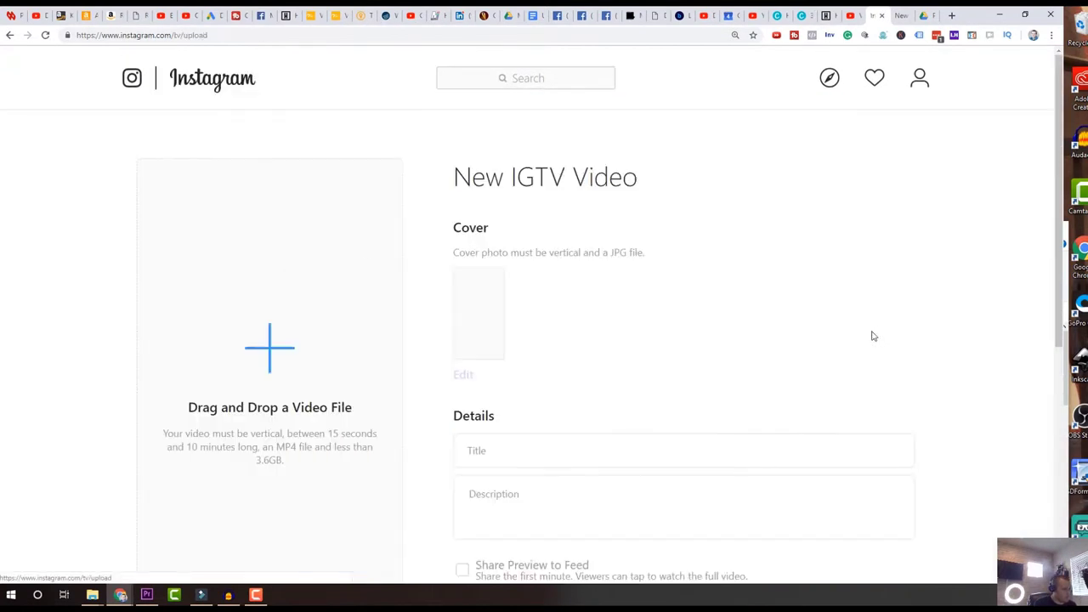
pyautogui.click(289, 342)
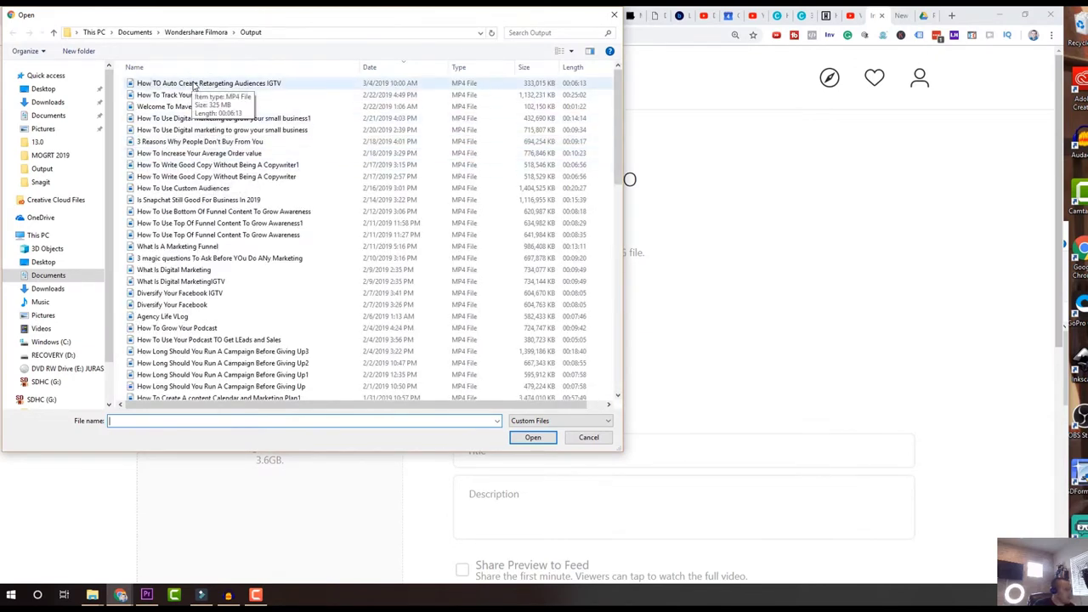
pyautogui.click(194, 83)
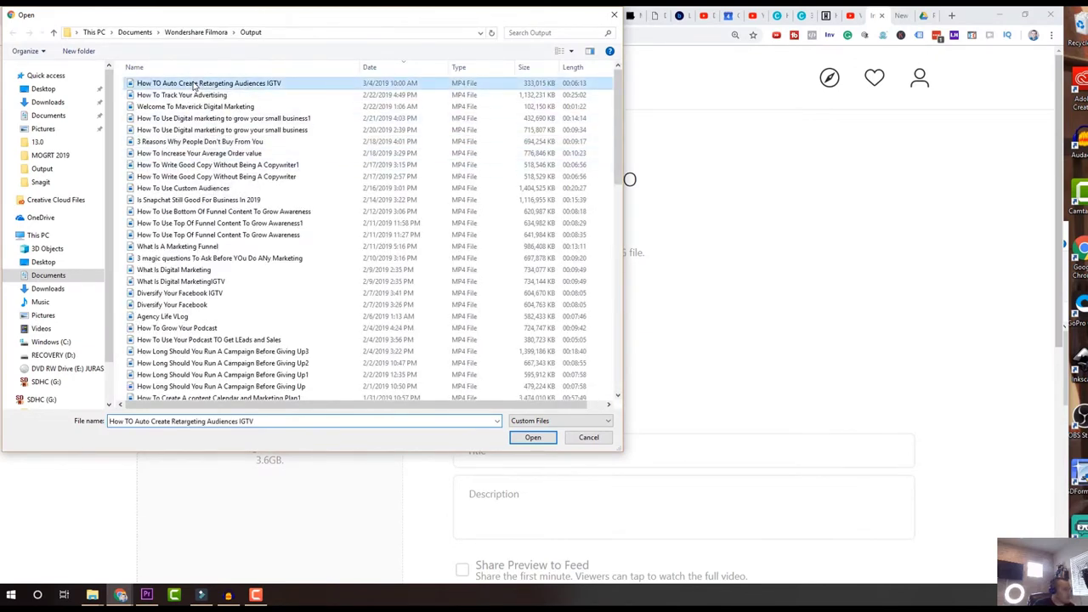
pyautogui.click(533, 438)
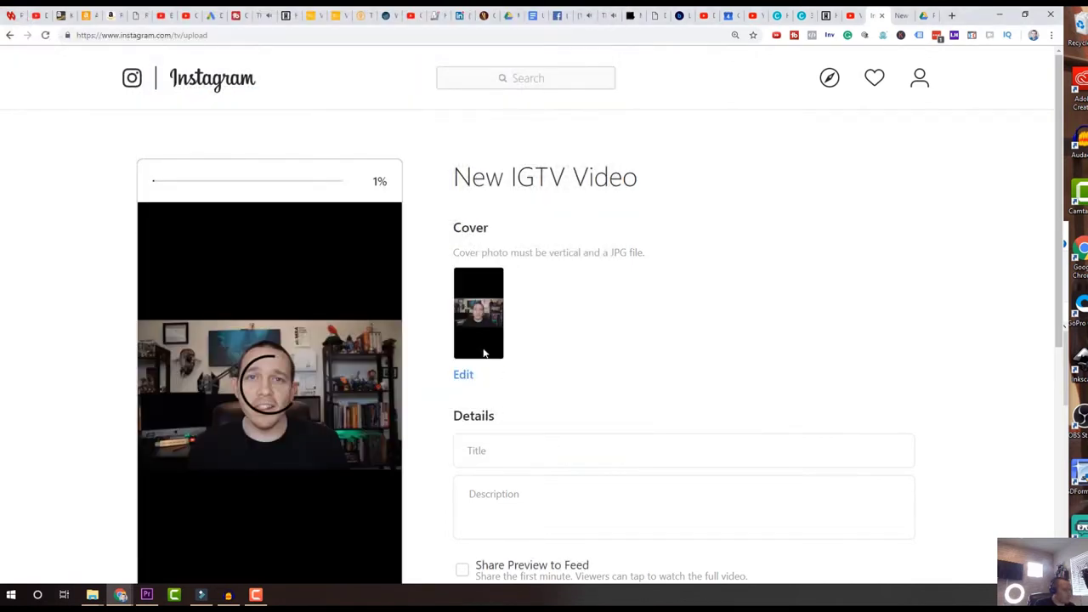
# Set the cover to the 'Should You Use A Landing Page Software?' JPG from Downloads
pyautogui.click(470, 382)
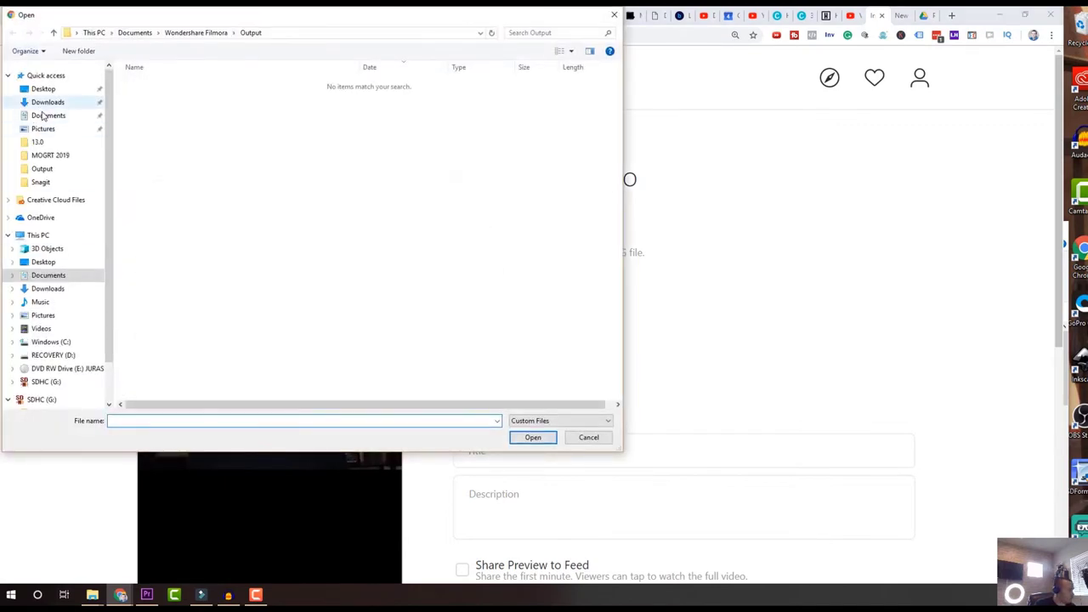
pyautogui.click(45, 103)
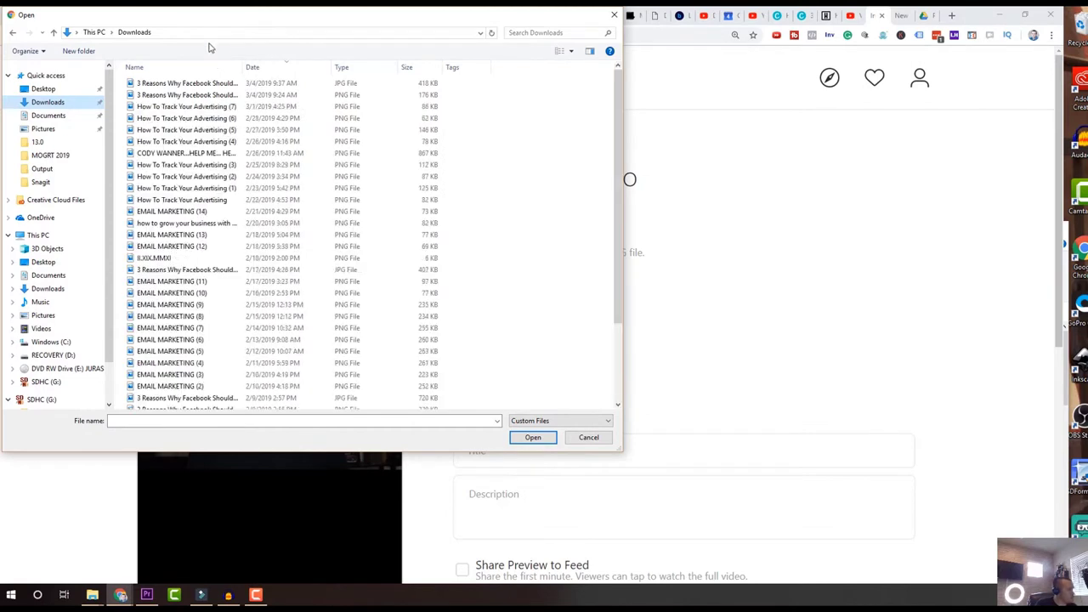
pyautogui.click(151, 83)
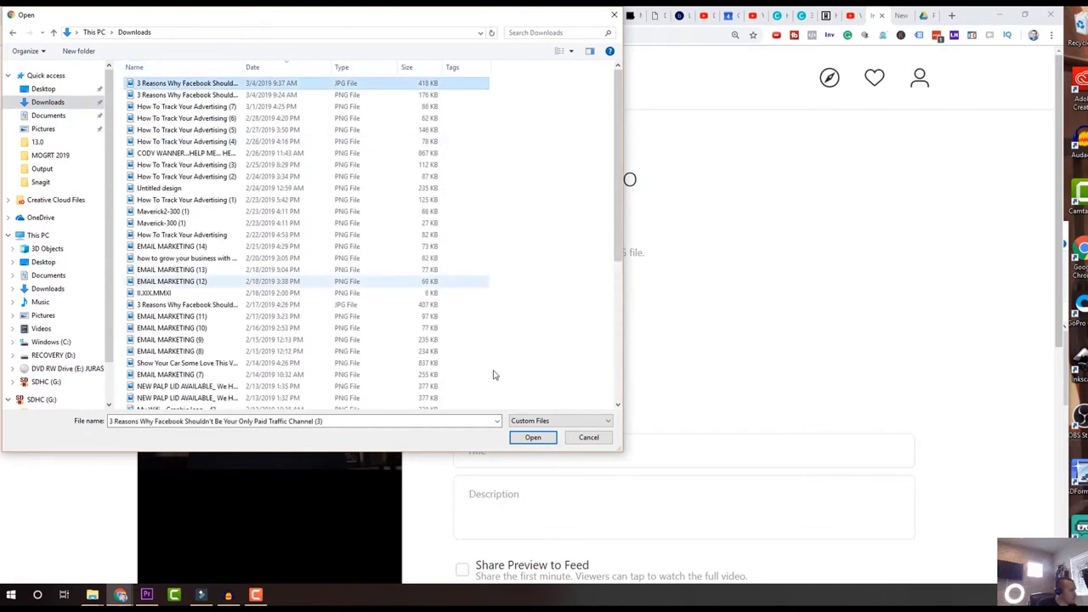
pyautogui.click(533, 437)
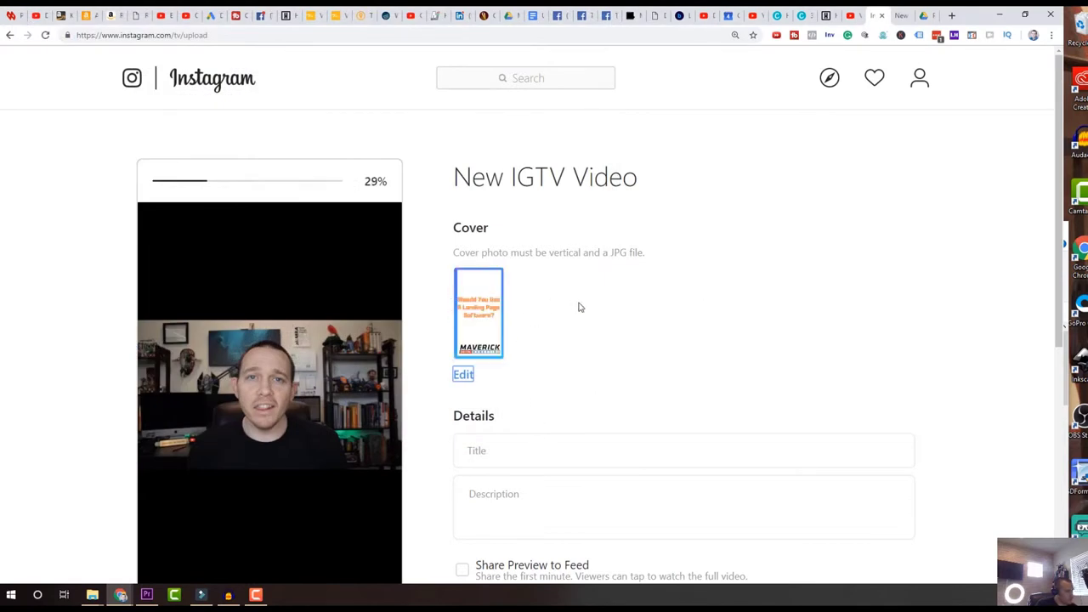
pyautogui.scroll(-2, 605, 340)
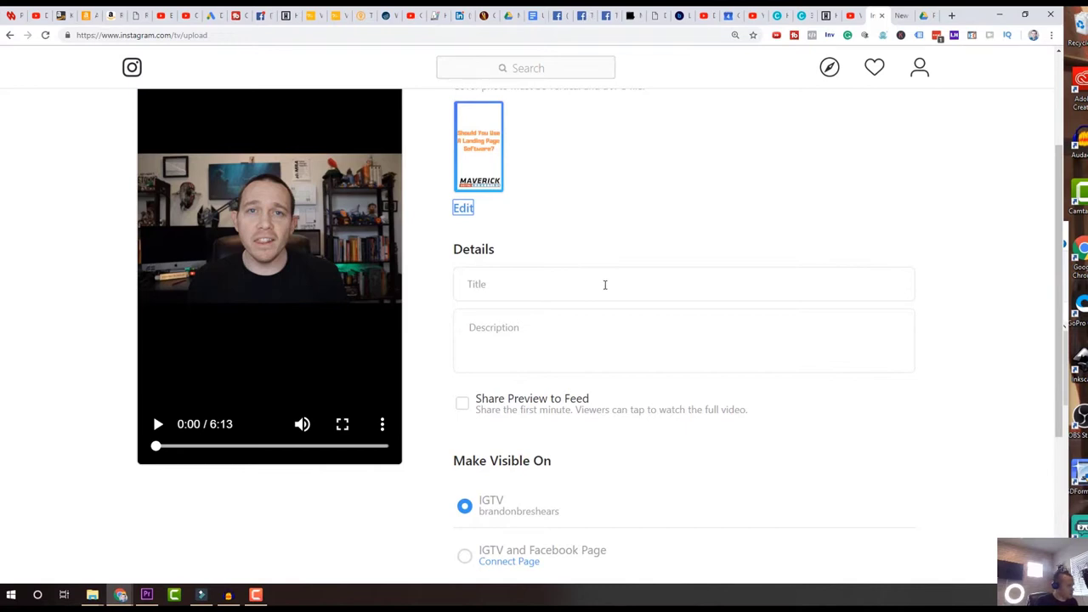
pyautogui.scroll(-2, 609, 476)
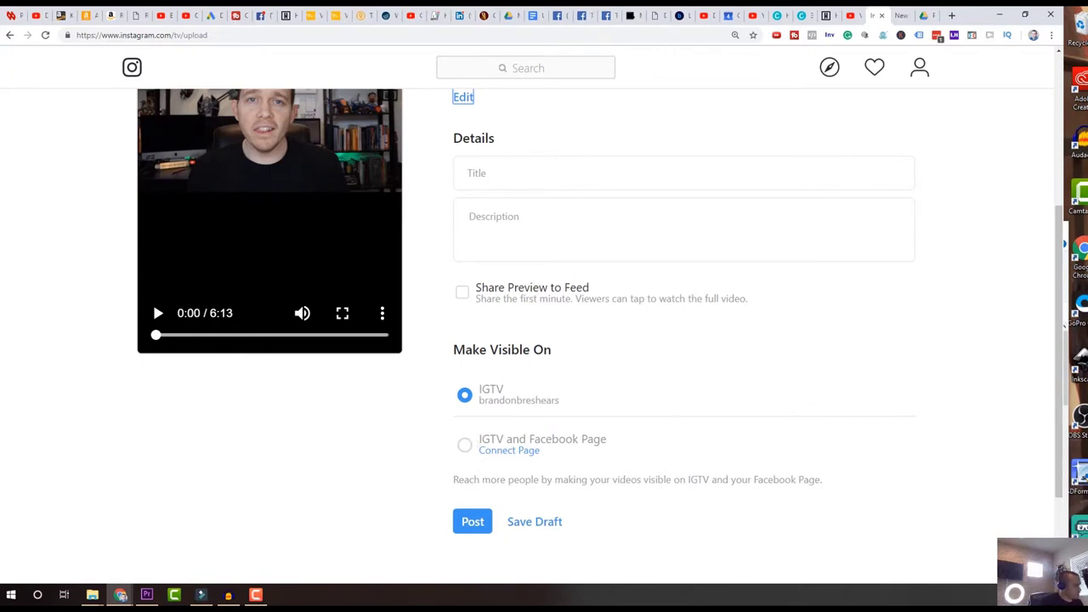
pyautogui.scroll(5, 433, 498)
pyautogui.scroll(-3, 453, 372)
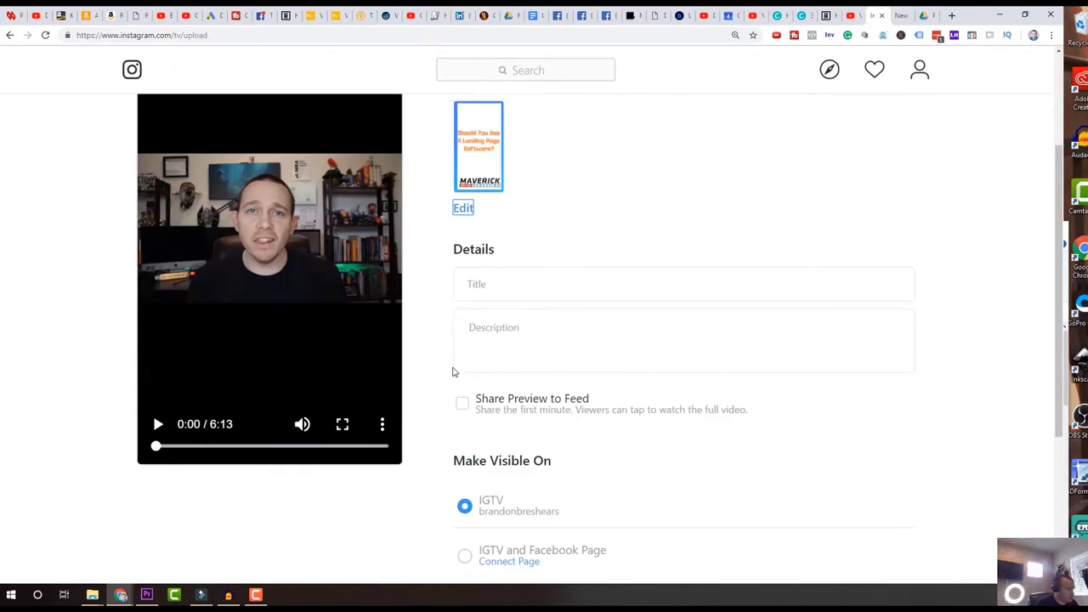
# Title the video 'Should you use a #landingpage Software'
pyautogui.click(504, 283)
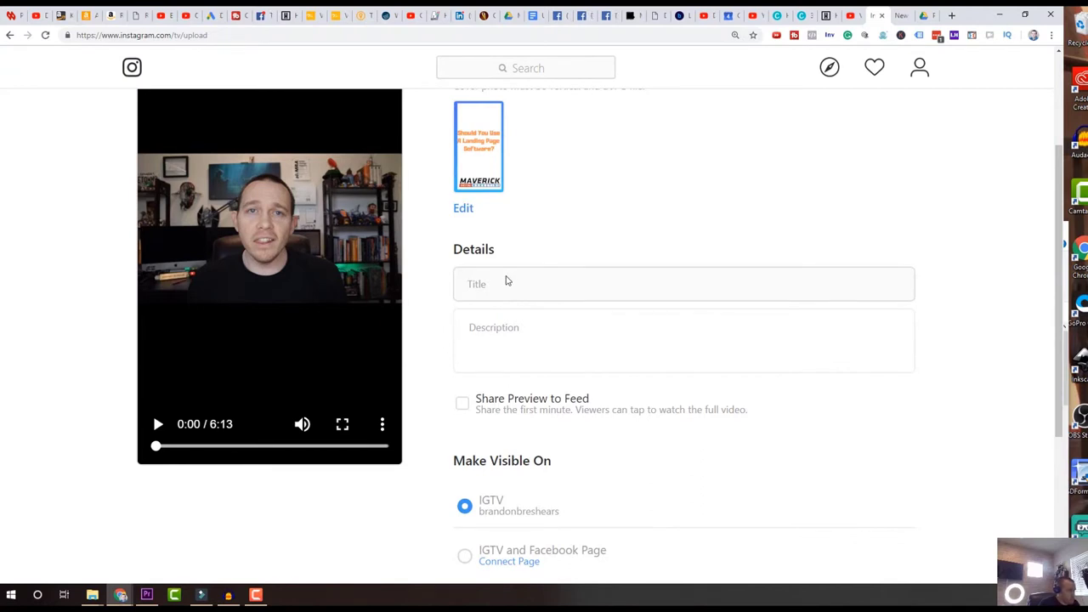
pyautogui.write('Shouold you use a')
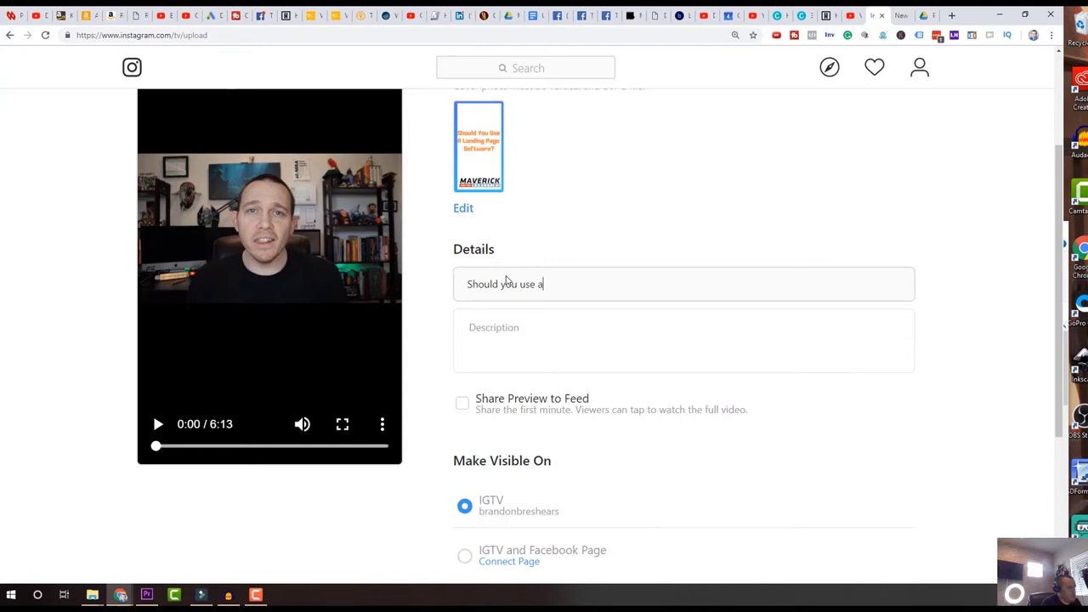
pyautogui.write(' #landingpage Software')
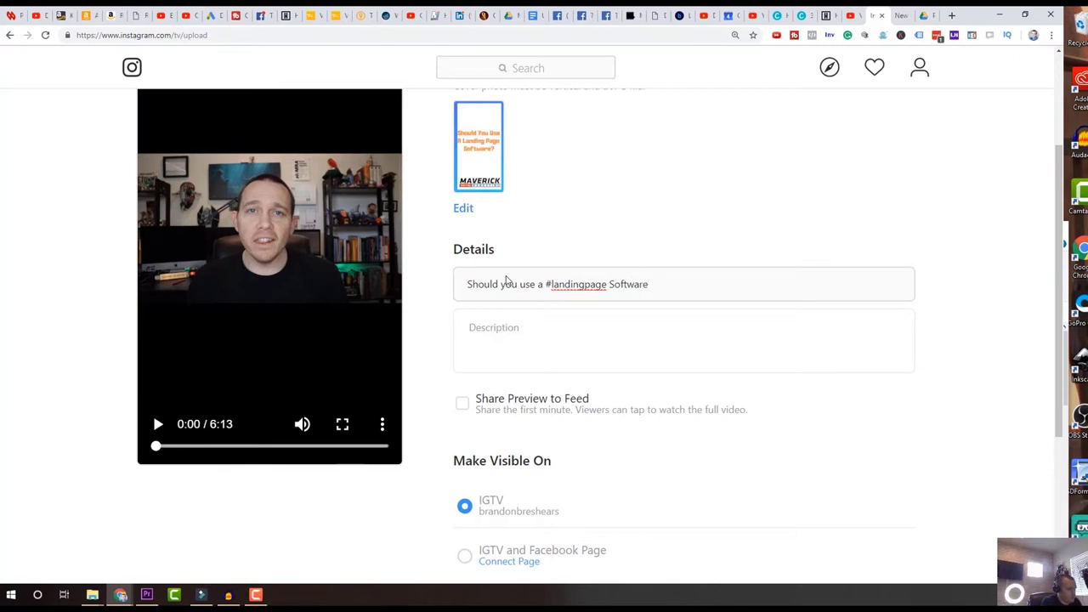
pyautogui.press('Tab')
# Write the description 'In this video I go over the Leadpages, and why you may want to consider getting leadpages'
pyautogui.write('In this ')
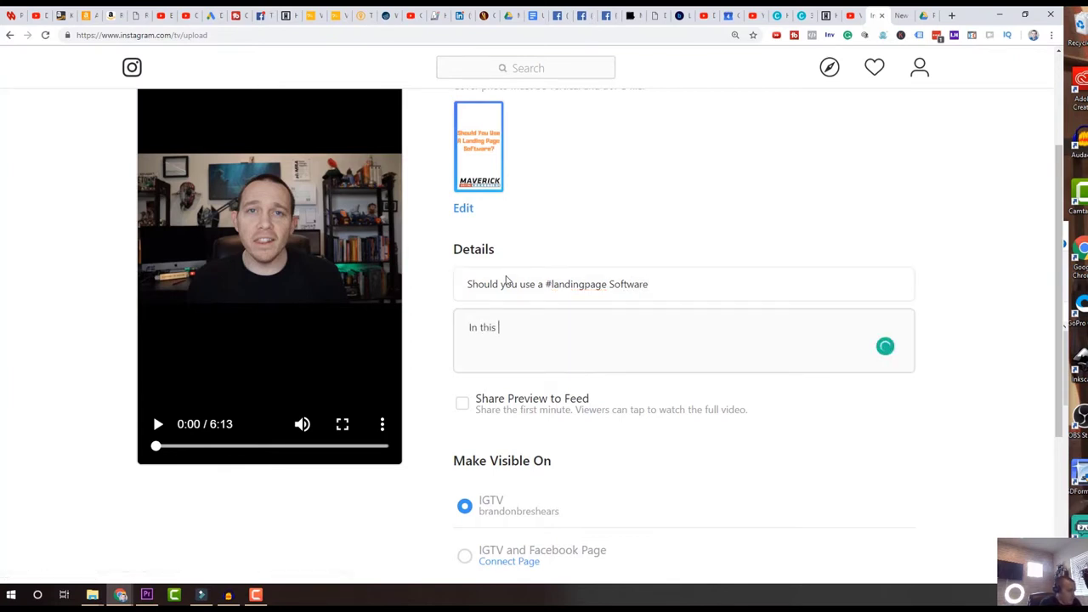
pyautogui.write('video I go over the p')
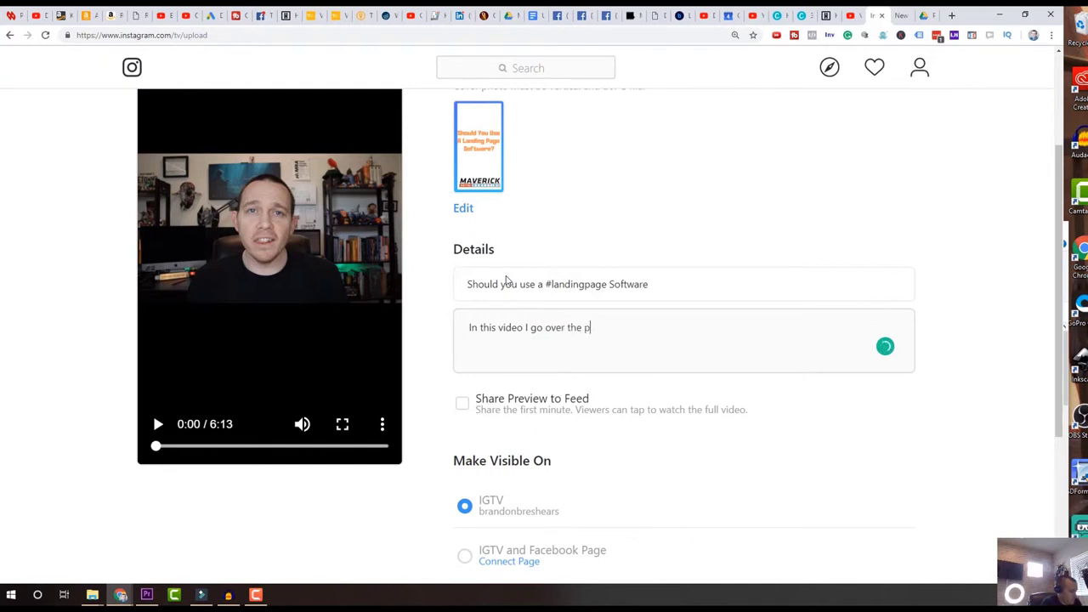
pyautogui.write('ro')
pyautogui.press('BackSpace')
pyautogui.press('BackSpace')
pyautogui.press('BackSpace')
pyautogui.write('Leadpage')
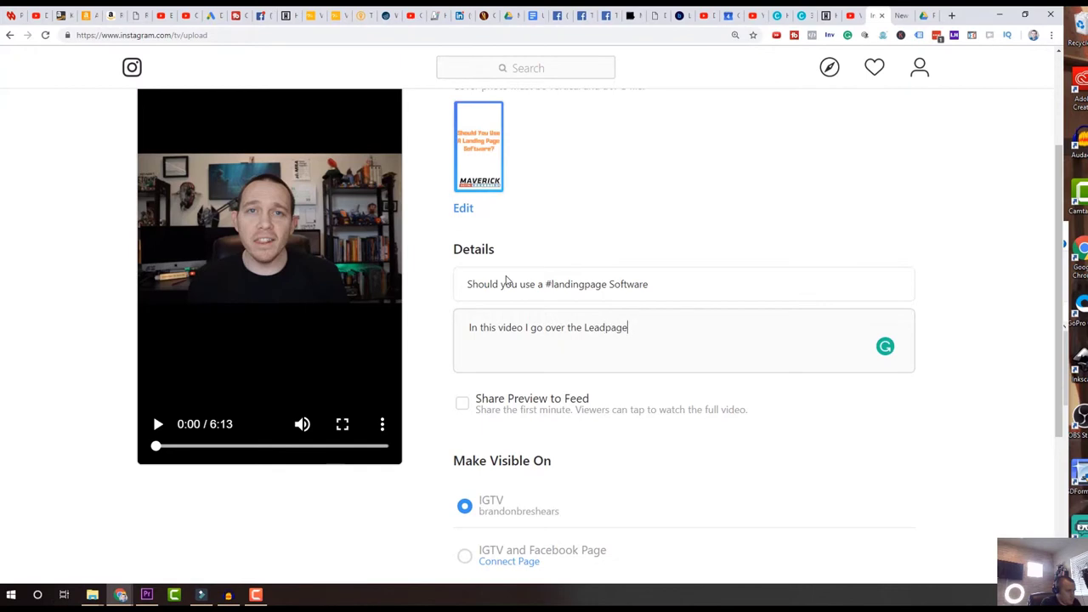
pyautogui.write('s, and why you ma')
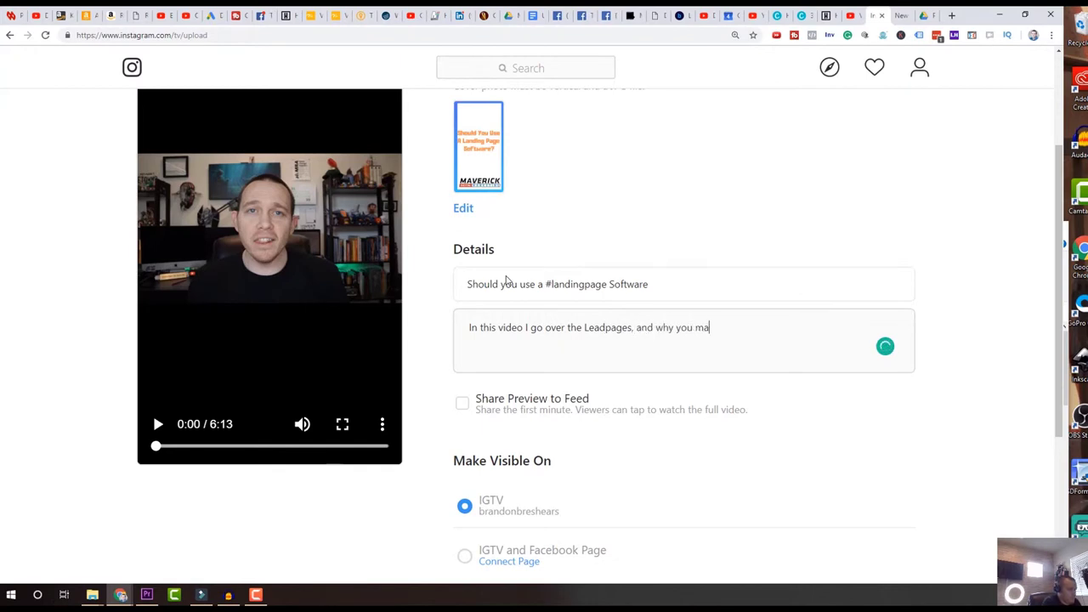
pyautogui.write('y want to consider c')
pyautogui.press('BackSpace')
pyautogui.write('getting')
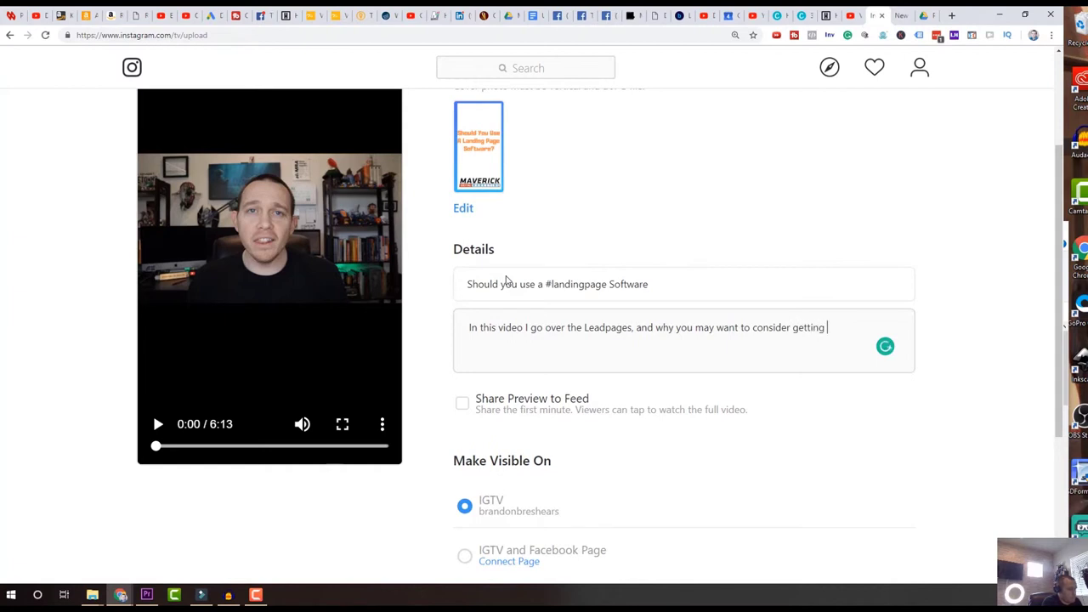
pyautogui.write(' leadpages')
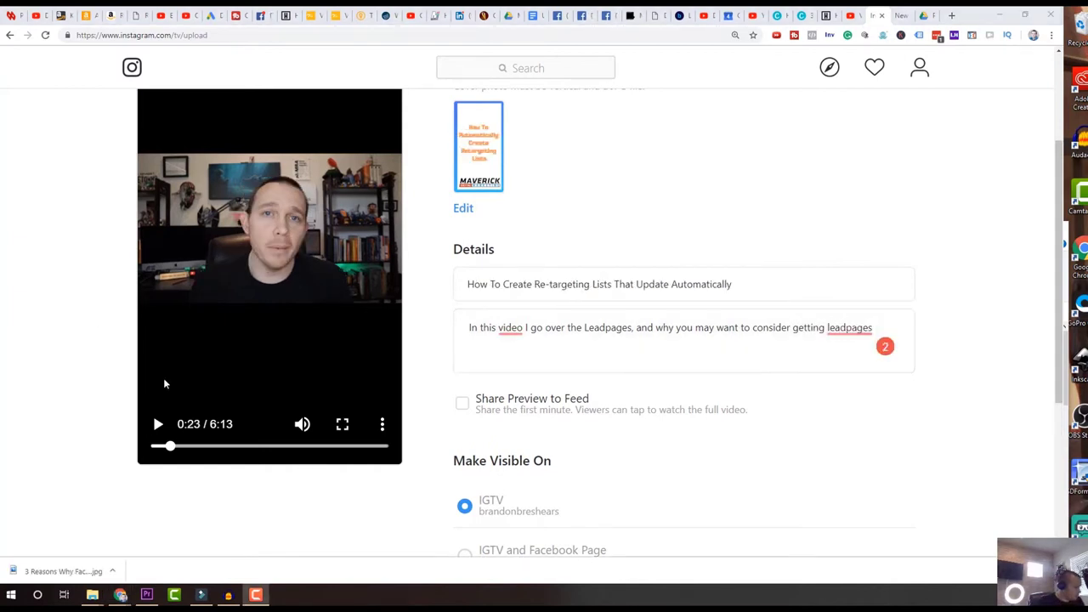
# Rewrite the description after 'over the' to explain custom website traffic audiences that automatically update
pyautogui.doubleClick(771, 286)
pyautogui.click(770, 286)
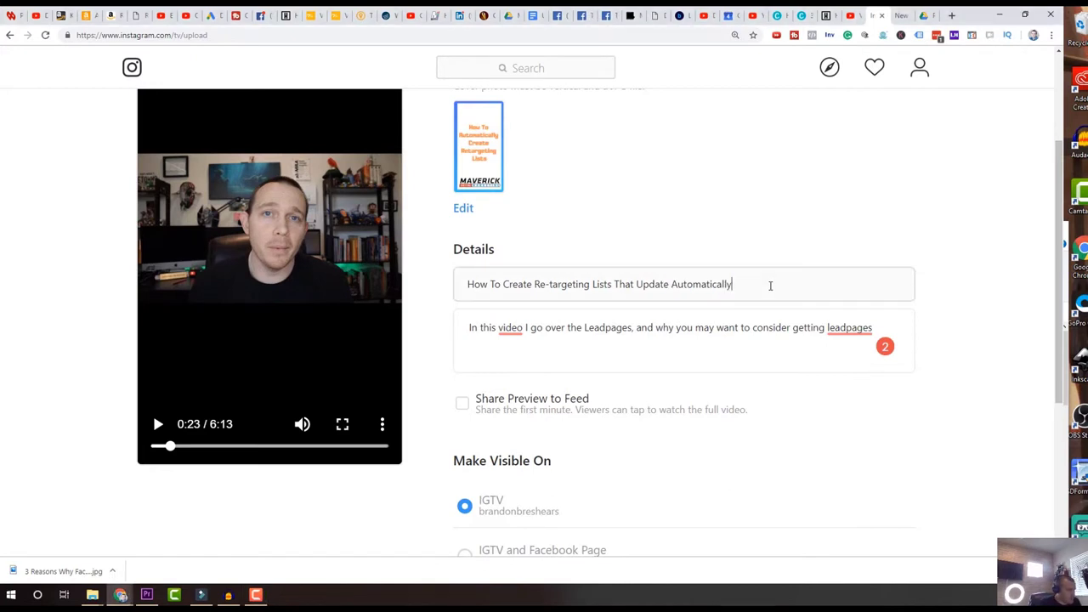
pyautogui.tripleClick(795, 329)
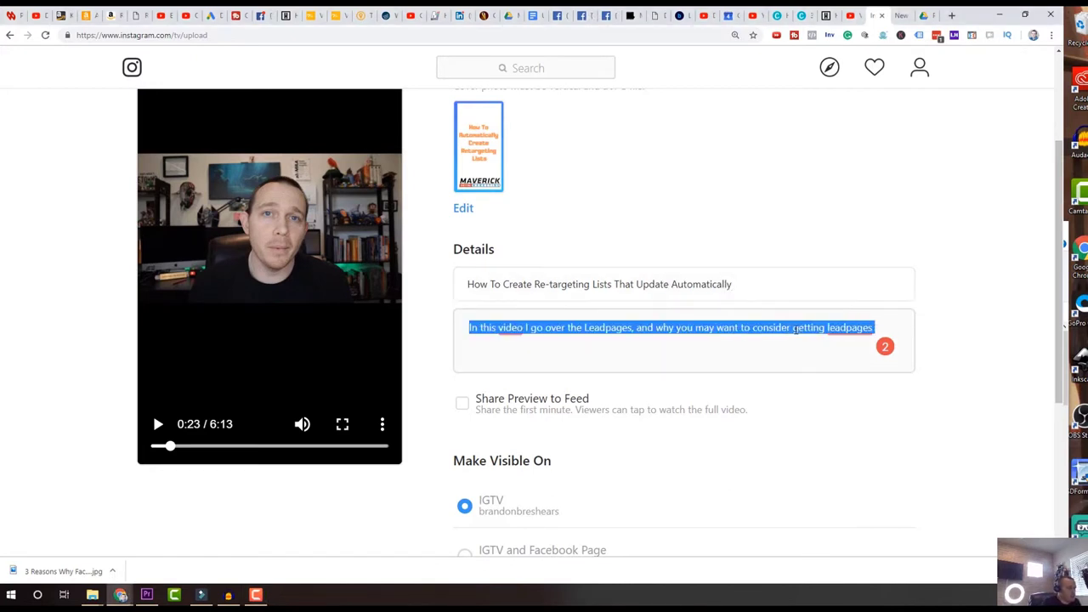
pyautogui.press('End')
pyautogui.press('BackSpace')
pyautogui.press('BackSpace')
pyautogui.press('BackSpace')
pyautogui.press('BackSpace')
pyautogui.press('BackSpace')
pyautogui.press('BackSpace')
pyautogui.press('BackSpace')
pyautogui.press('BackSpace')
pyautogui.press('BackSpace')
pyautogui.press('BackSpace')
pyautogui.press('BackSpace')
pyautogui.press('BackSpace')
pyautogui.press('BackSpace')
pyautogui.press('BackSpace')
pyautogui.press('BackSpace')
pyautogui.press('BackSpace')
pyautogui.press('BackSpace')
pyautogui.press('BackSpace')
pyautogui.press('BackSpace')
pyautogui.press('BackSpace')
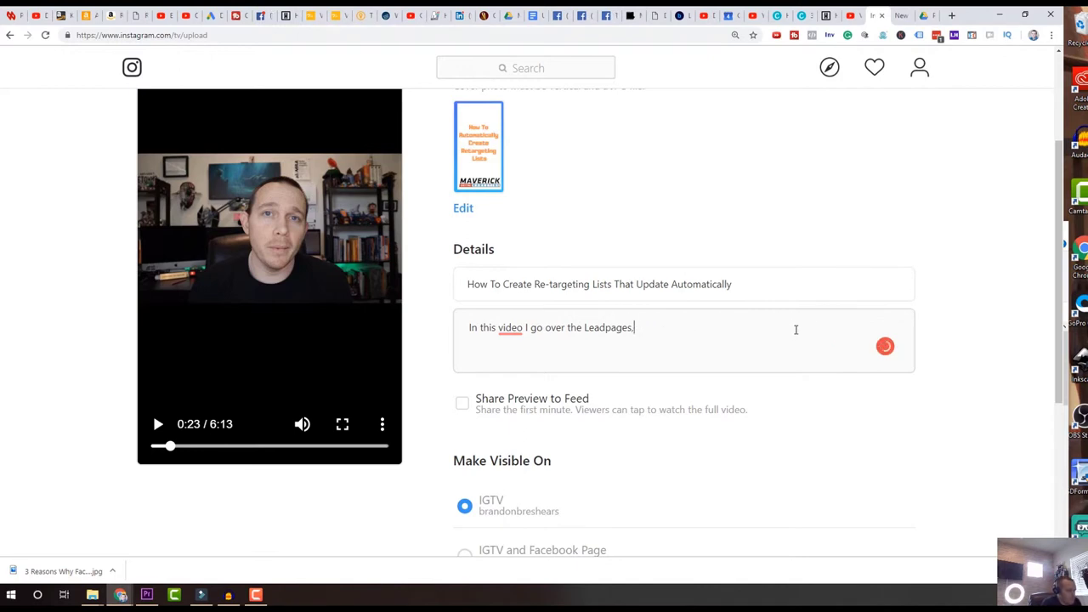
pyautogui.press('BackSpace')
pyautogui.press('BackSpace')
pyautogui.press('BackSpace')
pyautogui.press('BackSpace')
pyautogui.press('BackSpace')
pyautogui.press('BackSpace')
pyautogui.press('BackSpace')
pyautogui.write('how to use ')
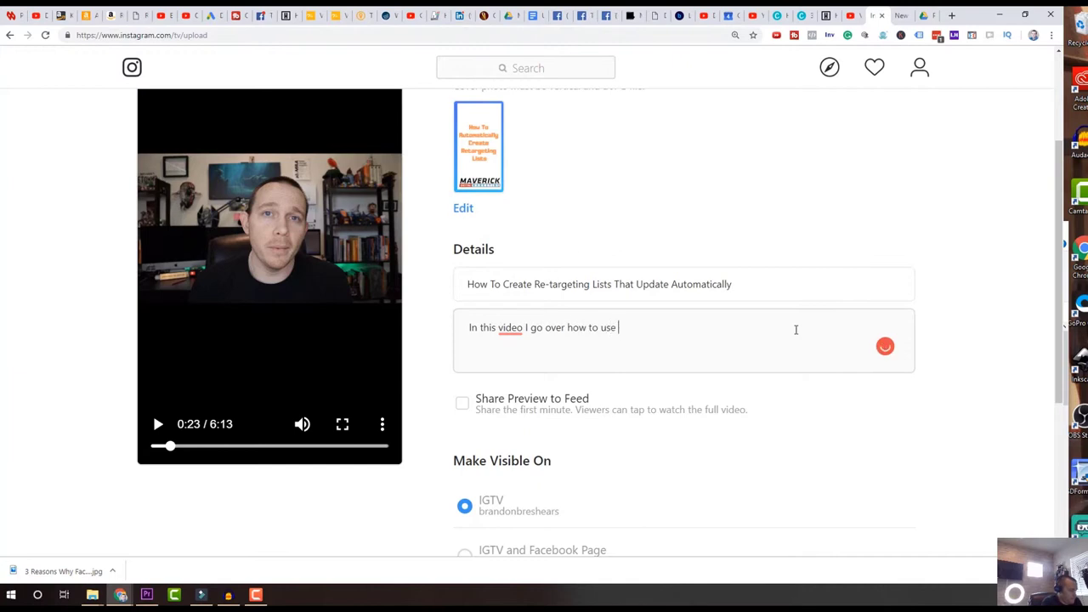
pyautogui.write('custom website traffic aude')
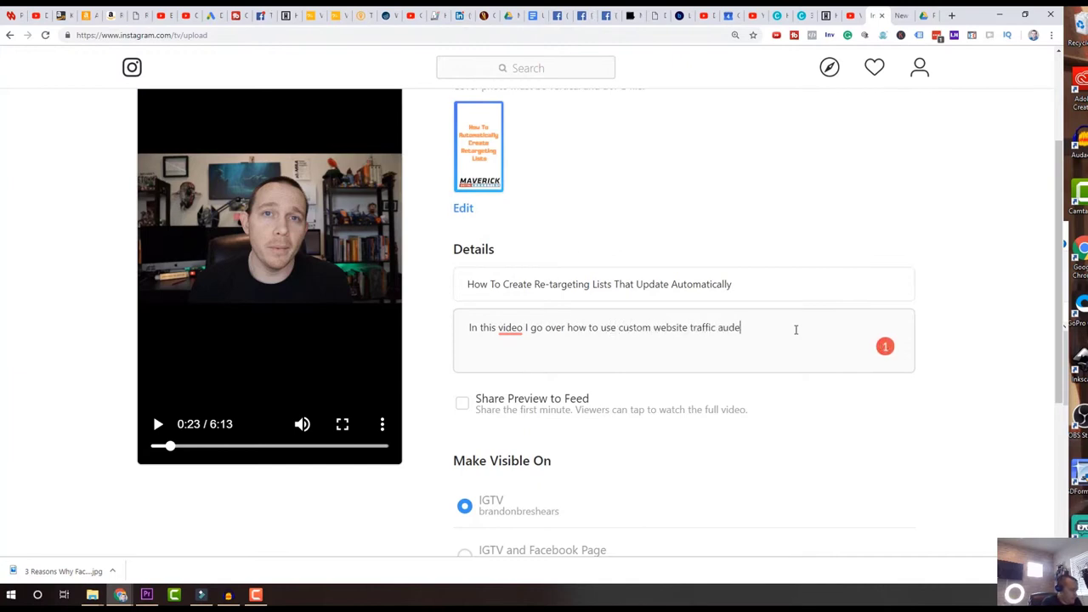
pyautogui.write('inces that auto')
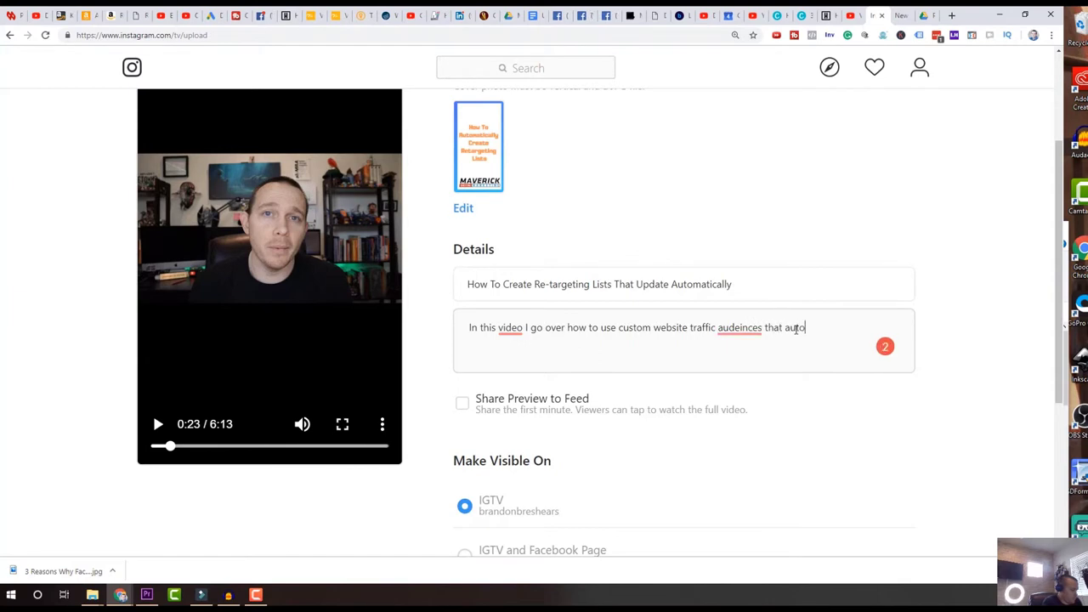
pyautogui.write('matically update. Thi')
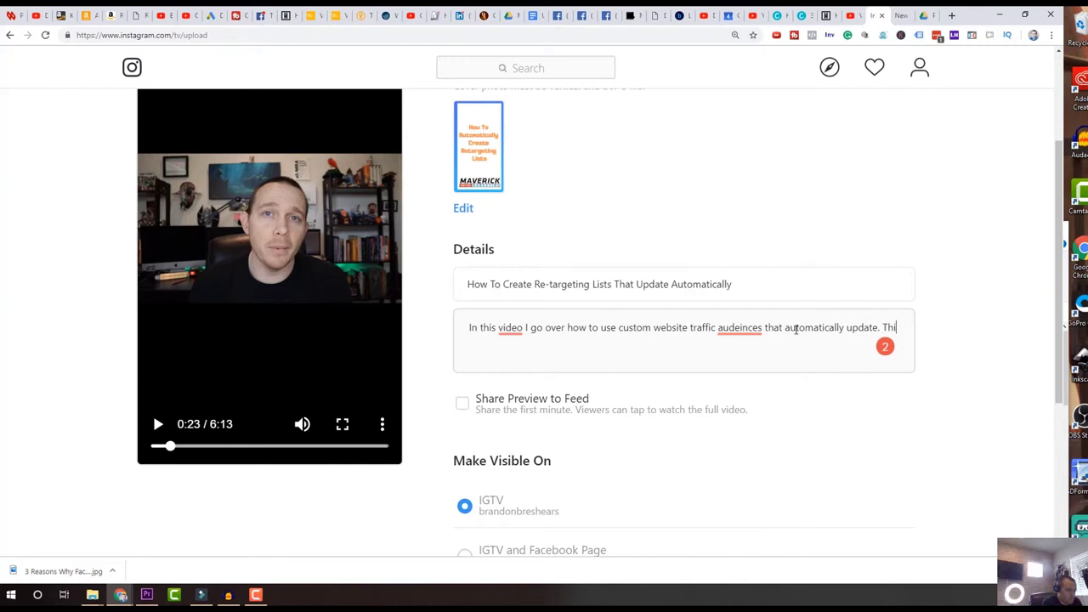
pyautogui.write('s lets you c')
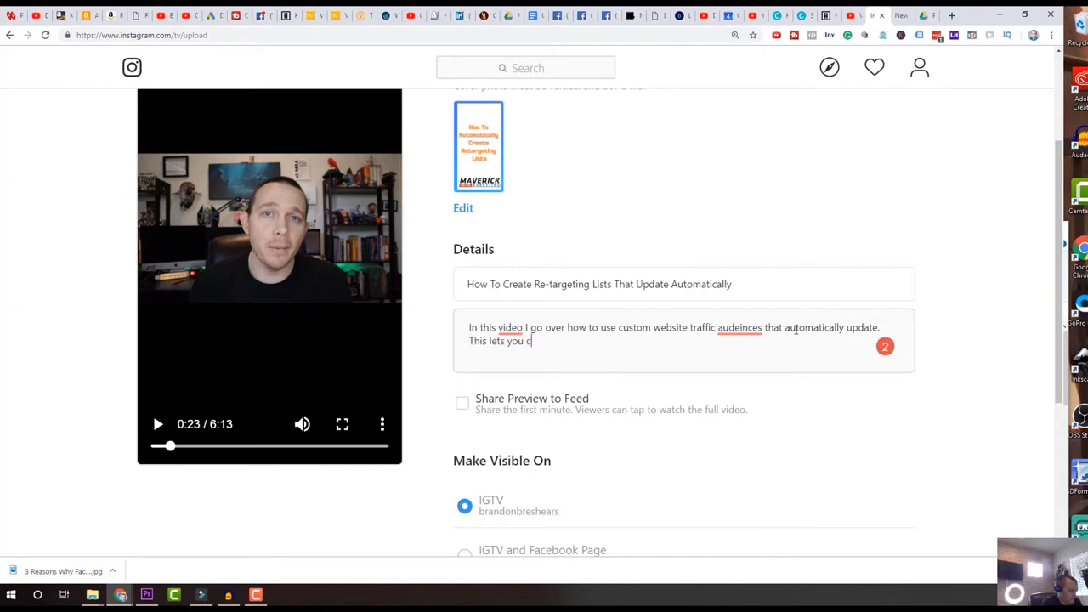
pyautogui.write('reate ads ')
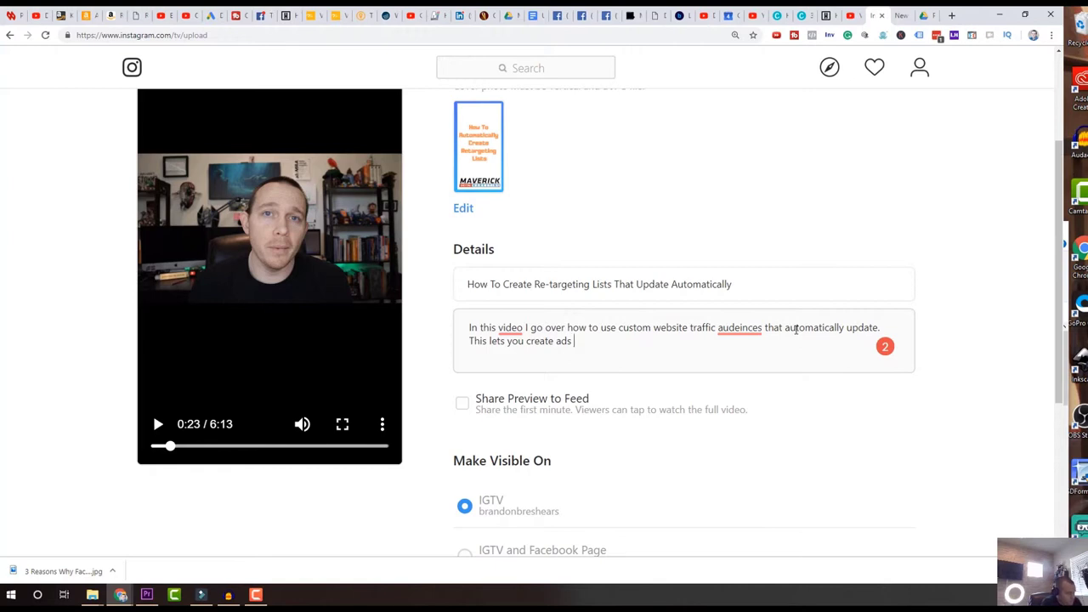
pyautogui.write('with audienc')
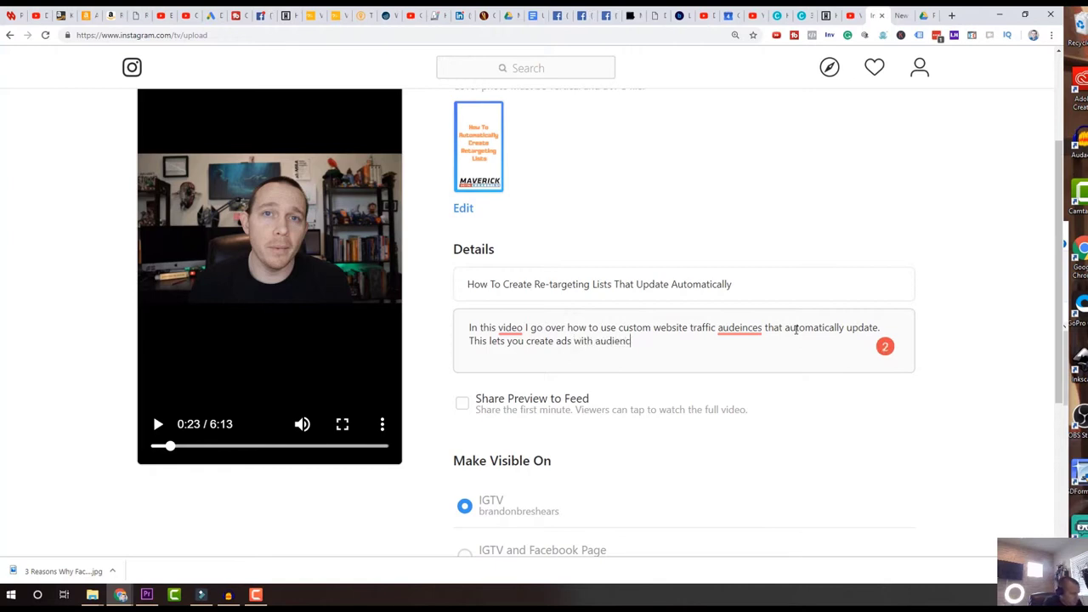
pyautogui.write('es of people int')
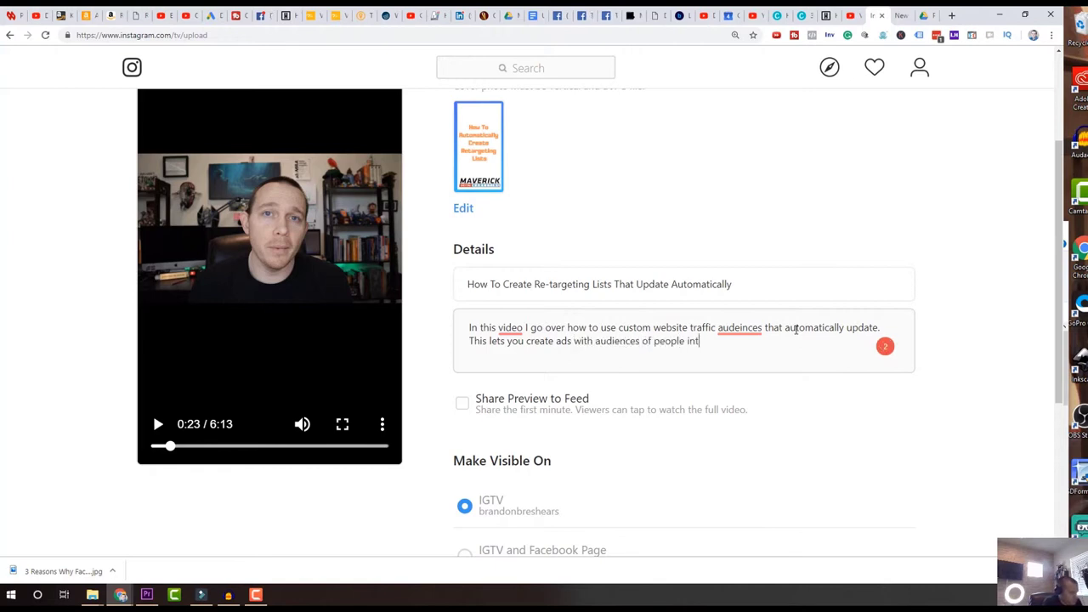
pyautogui.write('erested in specific content on you')
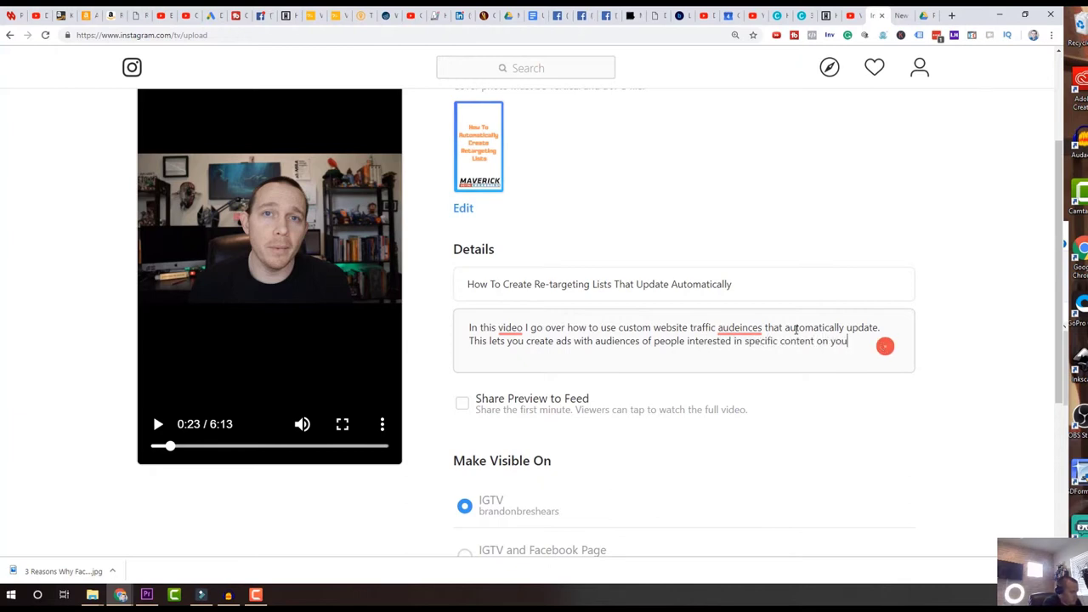
pyautogui.write('r site.')
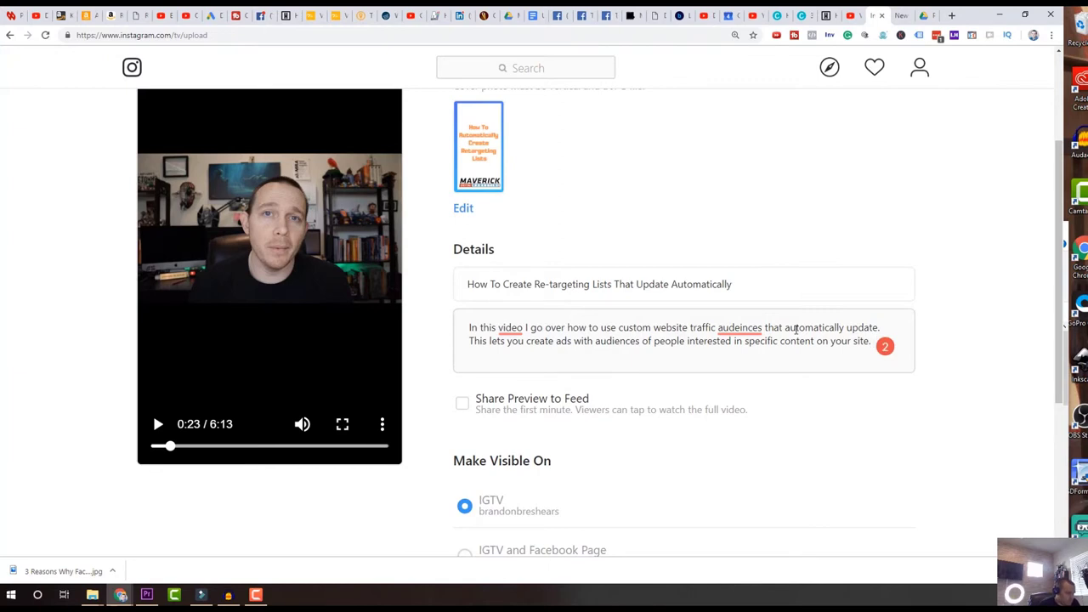
# Accept Grammarly's fixes: a comma after 'In this video' and 'audeinces' corrected to 'audiences'
pyautogui.moveTo(510, 328)
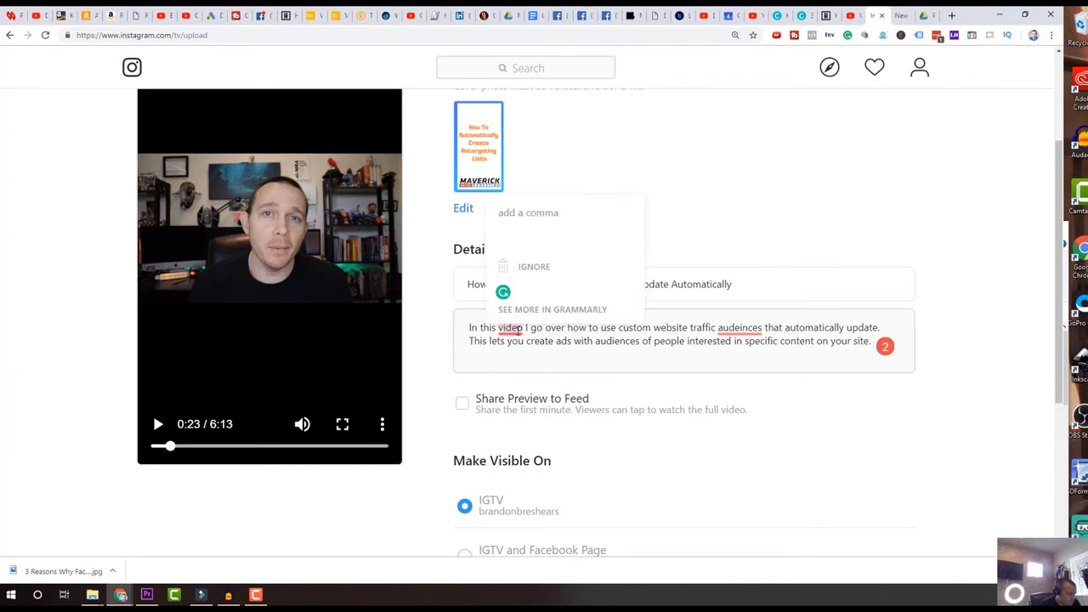
pyautogui.click(527, 265)
pyautogui.moveTo(740, 328)
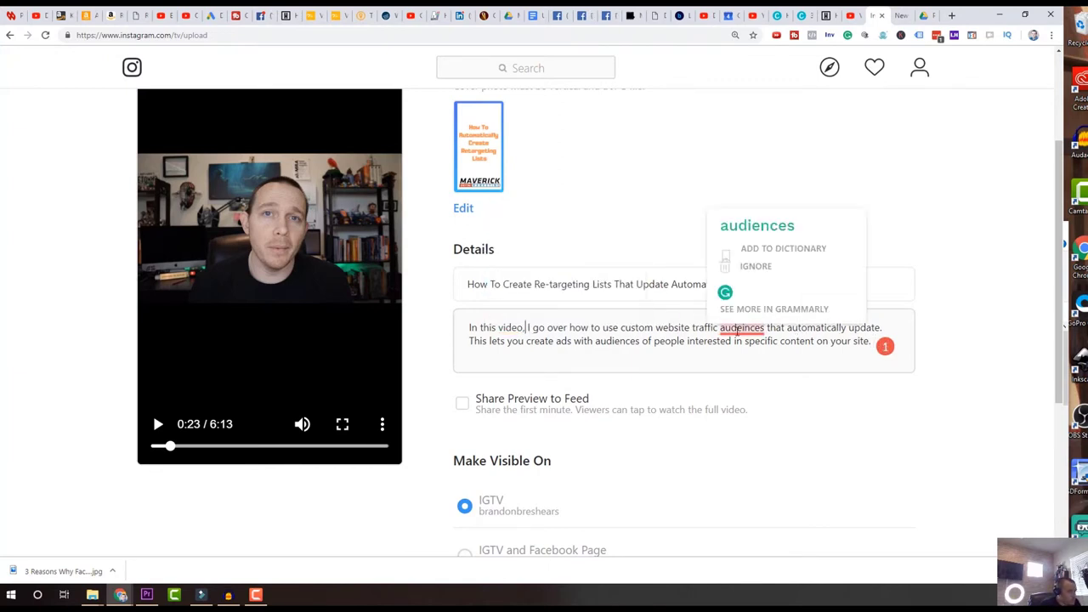
pyautogui.click(755, 226)
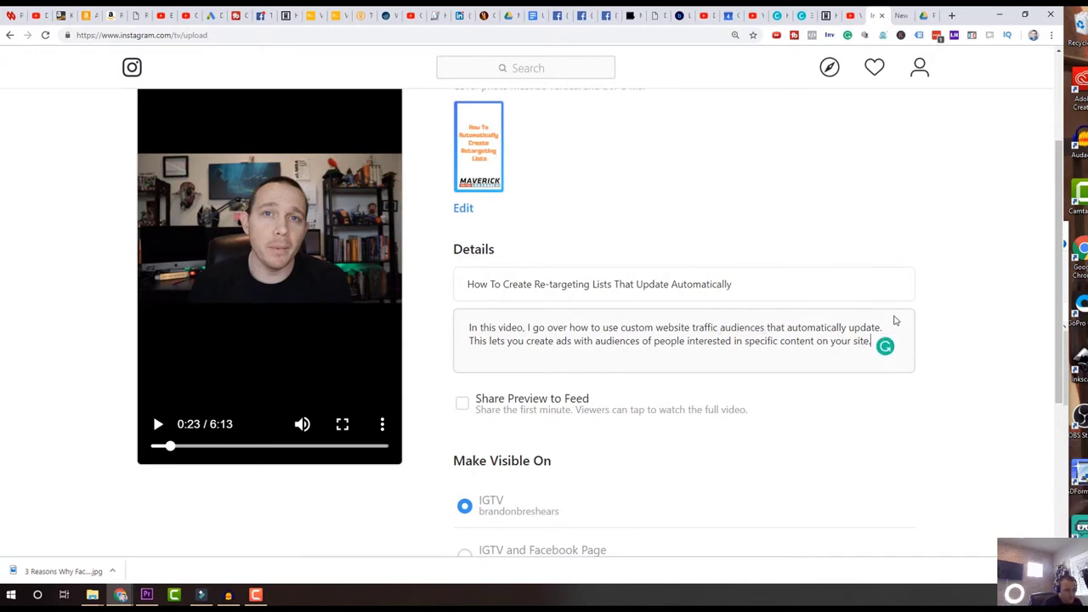
# Continue the description with 'This is a must do trick for anyone using blog or website content to segment their audience' plus hashtags
pyautogui.write('This ')
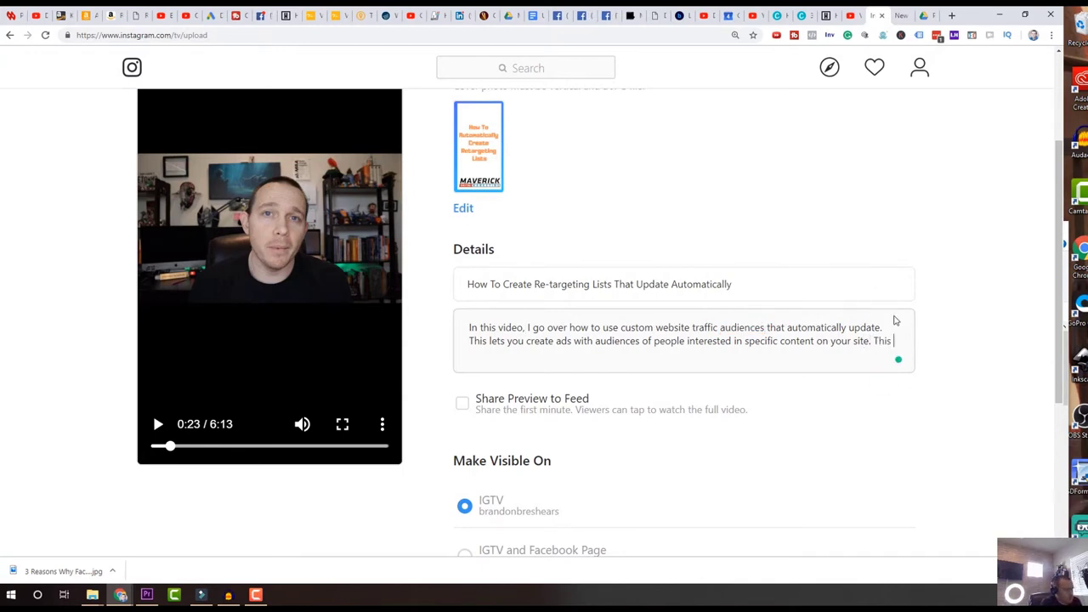
pyautogui.write('is a must -')
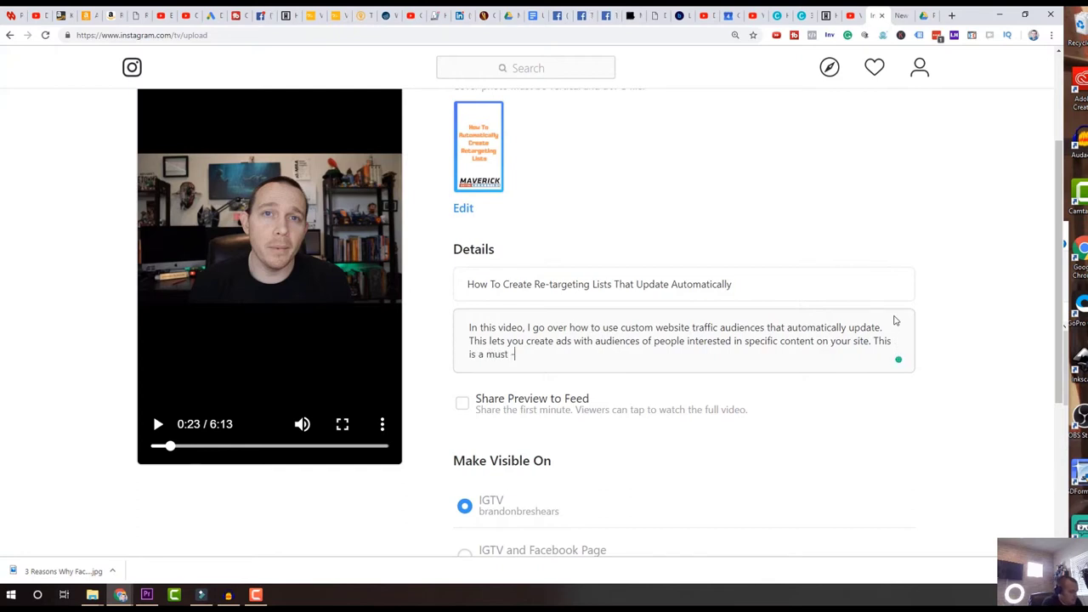
pyautogui.write('d')
pyautogui.press('BackSpace')
pyautogui.press('BackSpace')
pyautogui.write('do trick for anyone ')
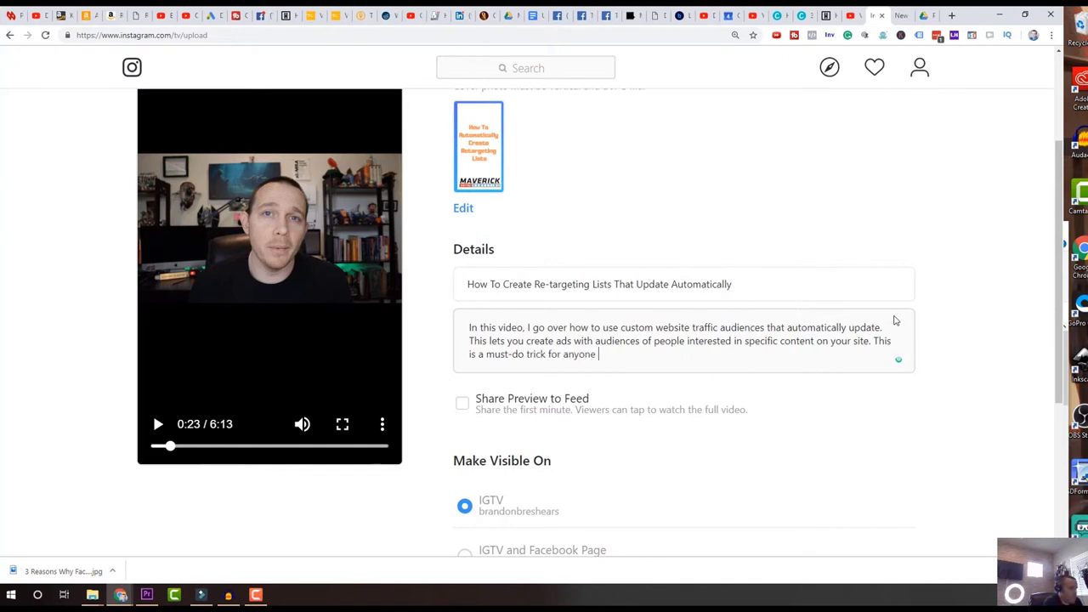
pyautogui.write('who is usein')
pyautogui.write('ing ')
pyautogui.write('content')
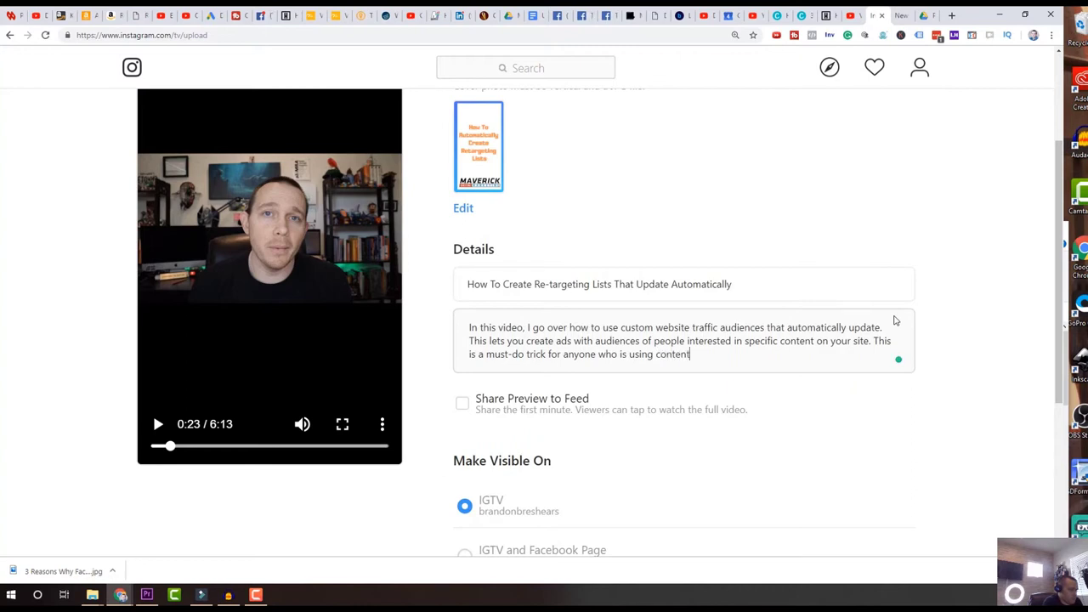
pyautogui.write(' on a blog or website to segment their audi')
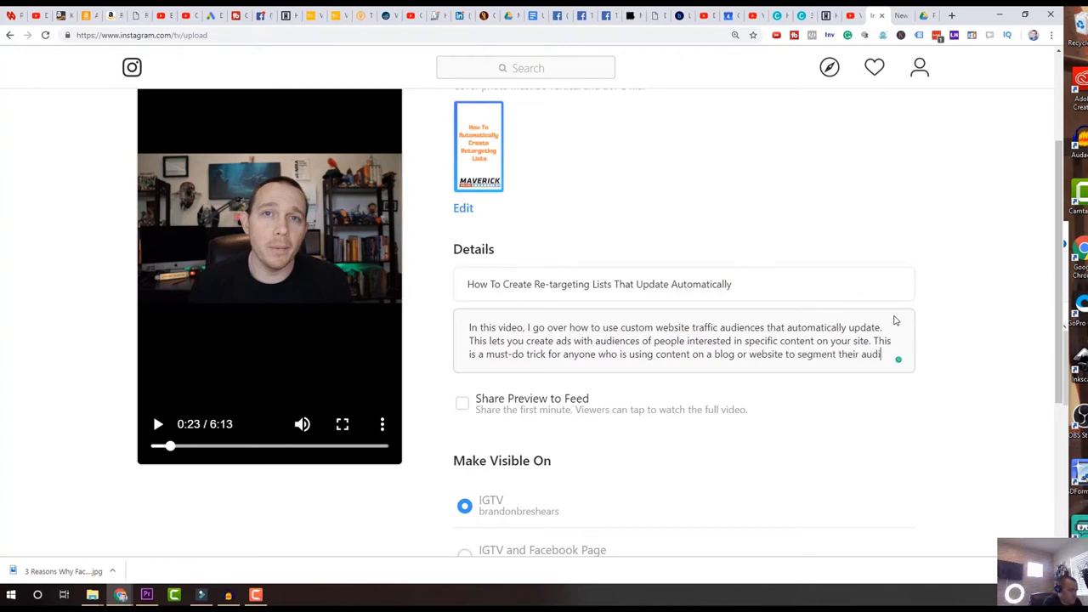
pyautogui.write('ence. #')
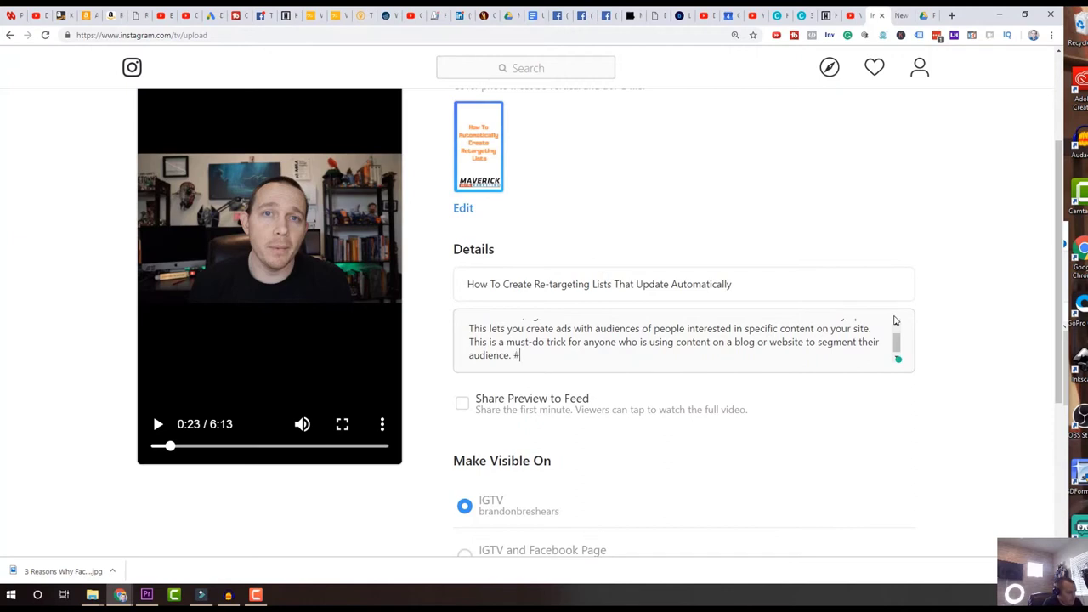
pyautogui.write('digitalmarketing #mark')
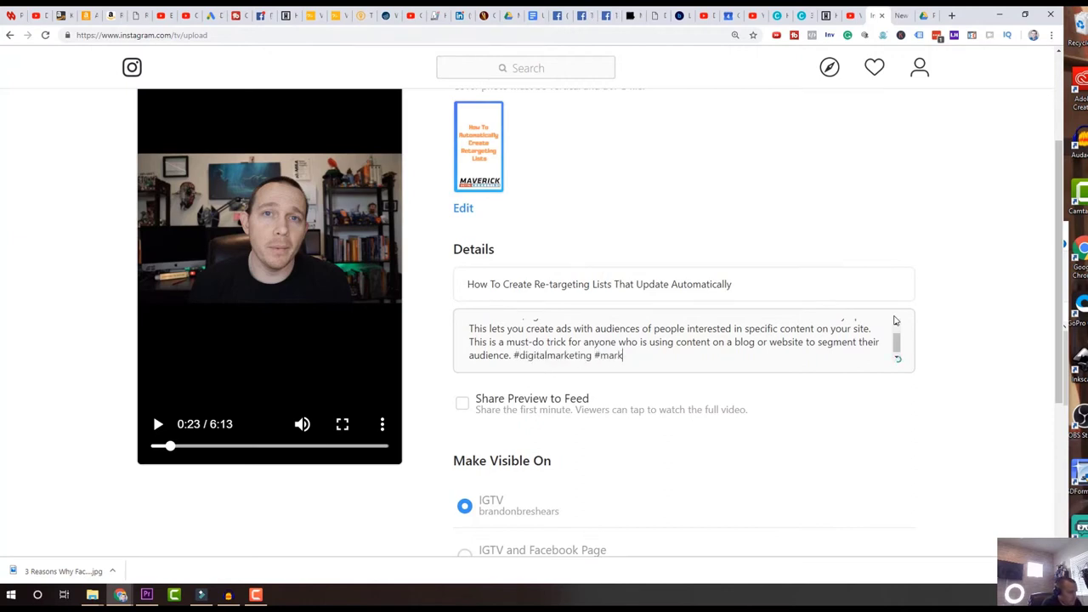
pyautogui.write('eting #facebookads #PP')
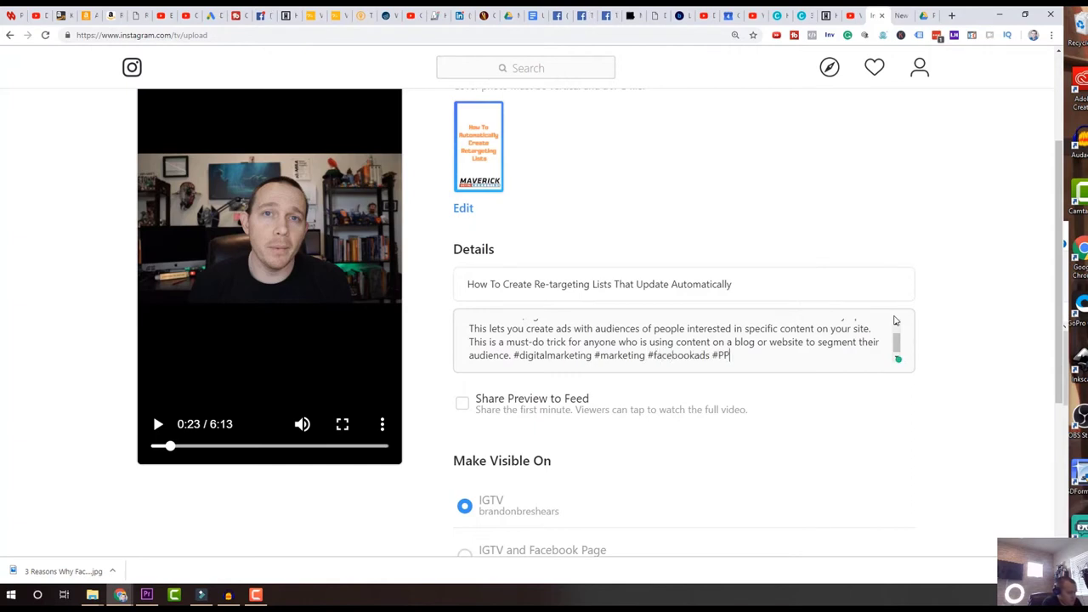
pyautogui.write('Cads')
# Append the #smallbusiness hashtag to the end of the description
pyautogui.press('Tab')
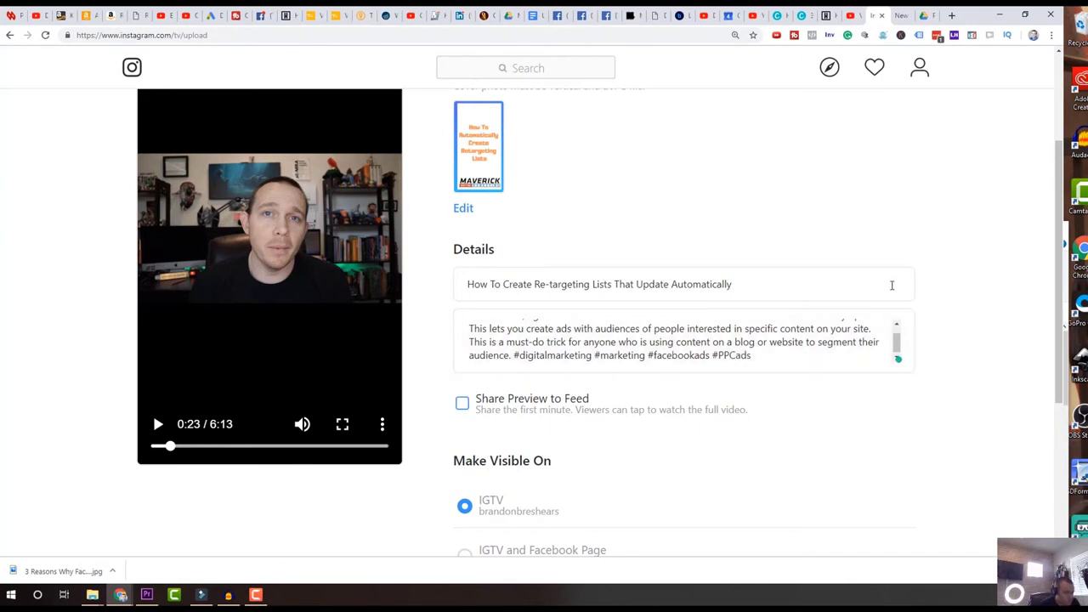
pyautogui.click(826, 358)
pyautogui.write('#')
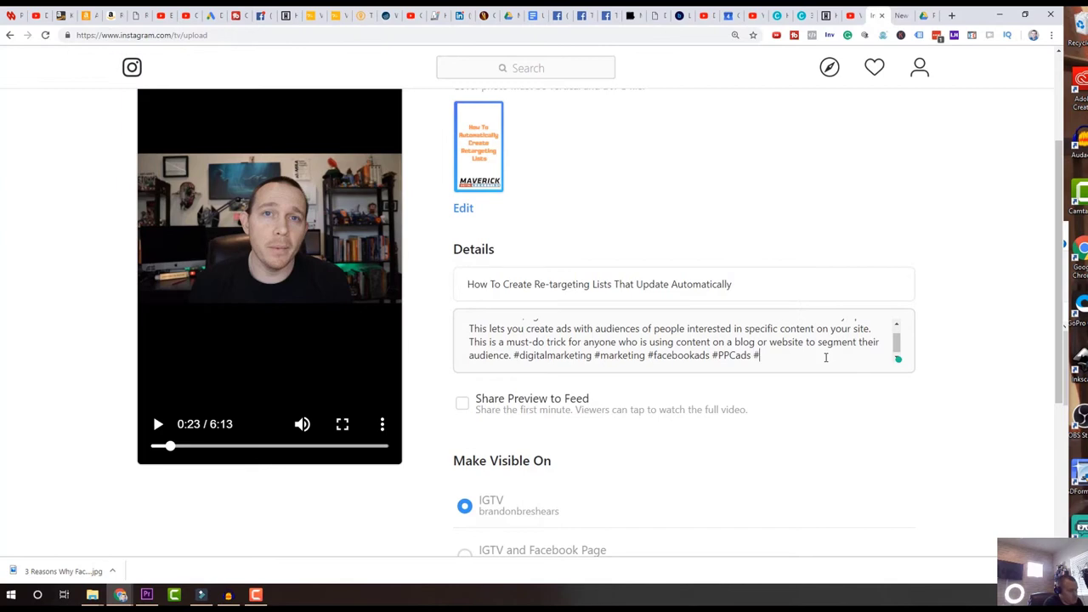
pyautogui.write('smallbusiness')
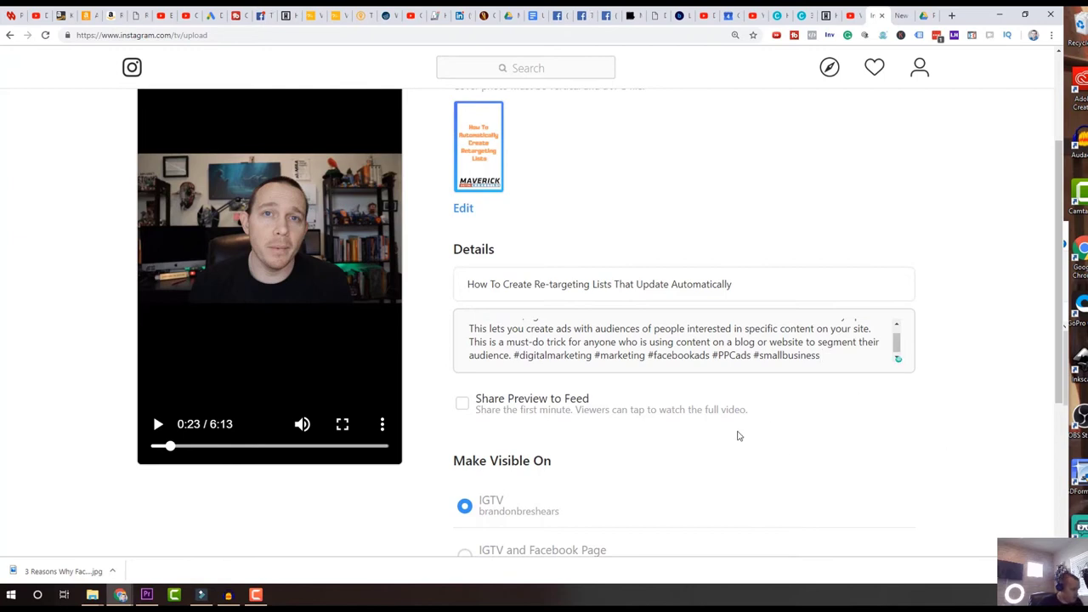
# With Share Preview to Feed on, begin connecting a Facebook Page for IGTV sharing
pyautogui.scroll(-1, 737, 435)
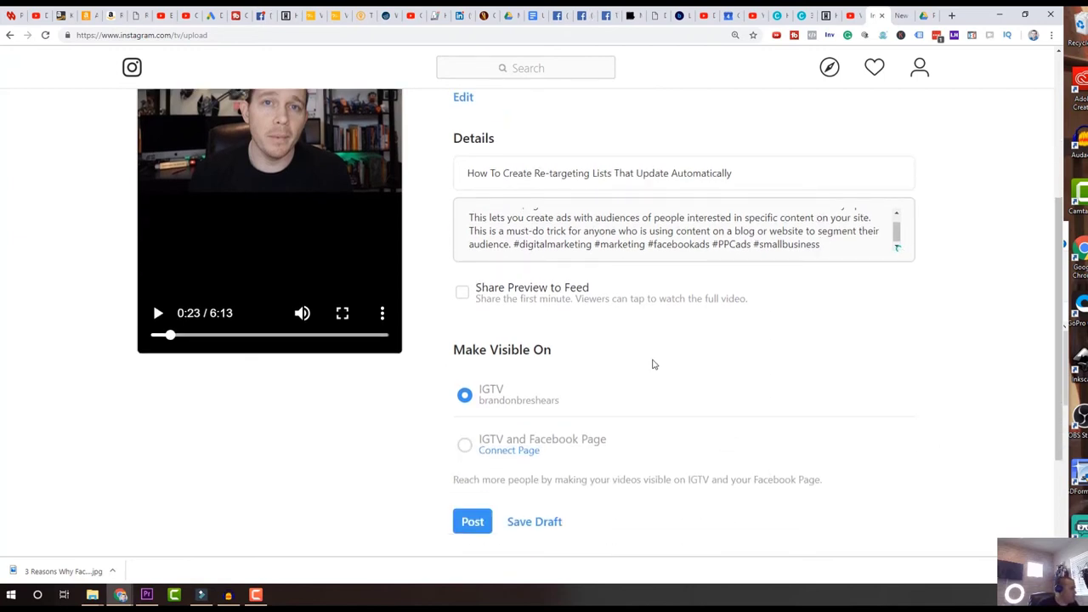
pyautogui.scroll(3, 651, 365)
pyautogui.scroll(-3, 652, 365)
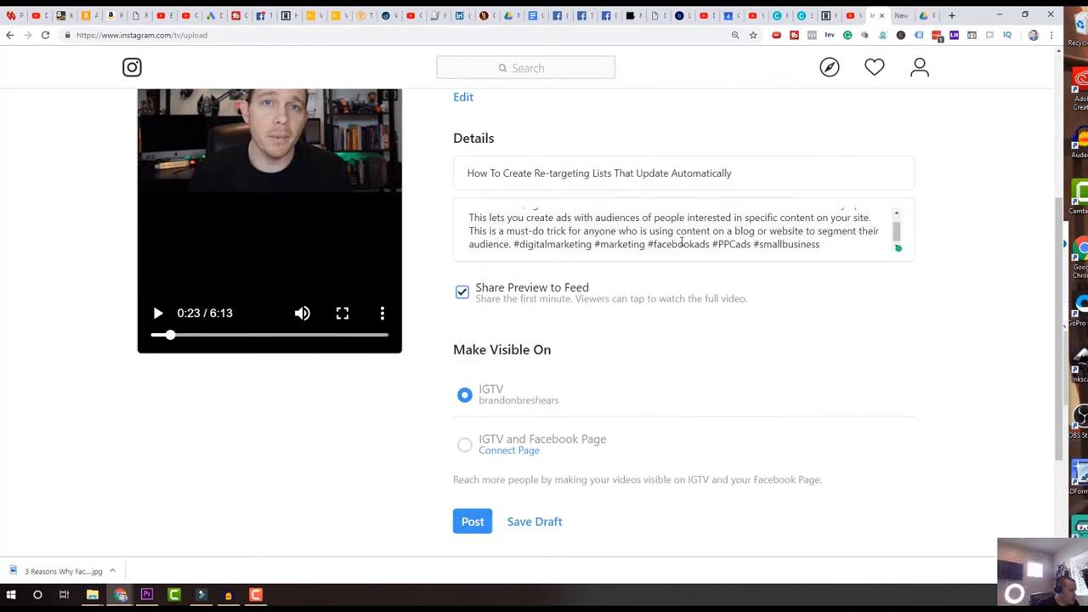
pyautogui.scroll(-2, 690, 317)
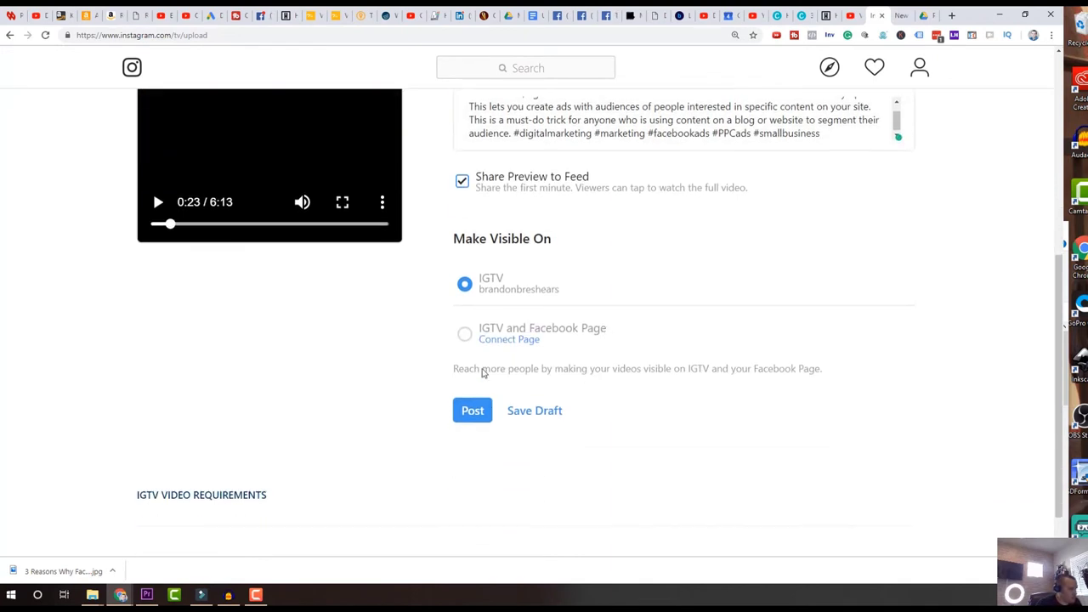
pyautogui.click(493, 340)
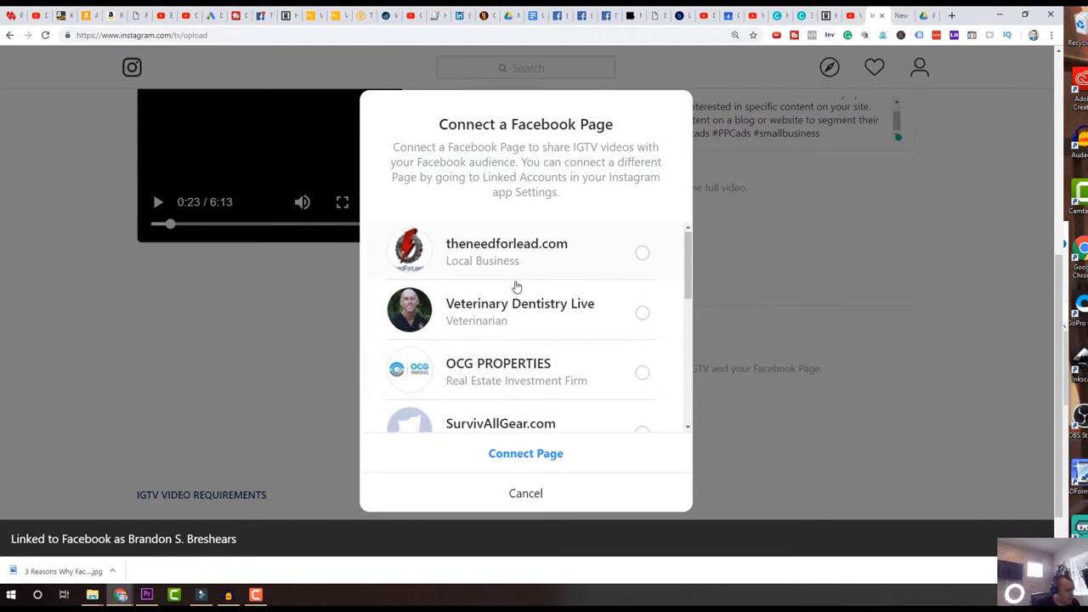
# Connect the Maverick Digital Marketing Facebook Page
pyautogui.scroll(-5, 515, 287)
pyautogui.scroll(-10, 517, 289)
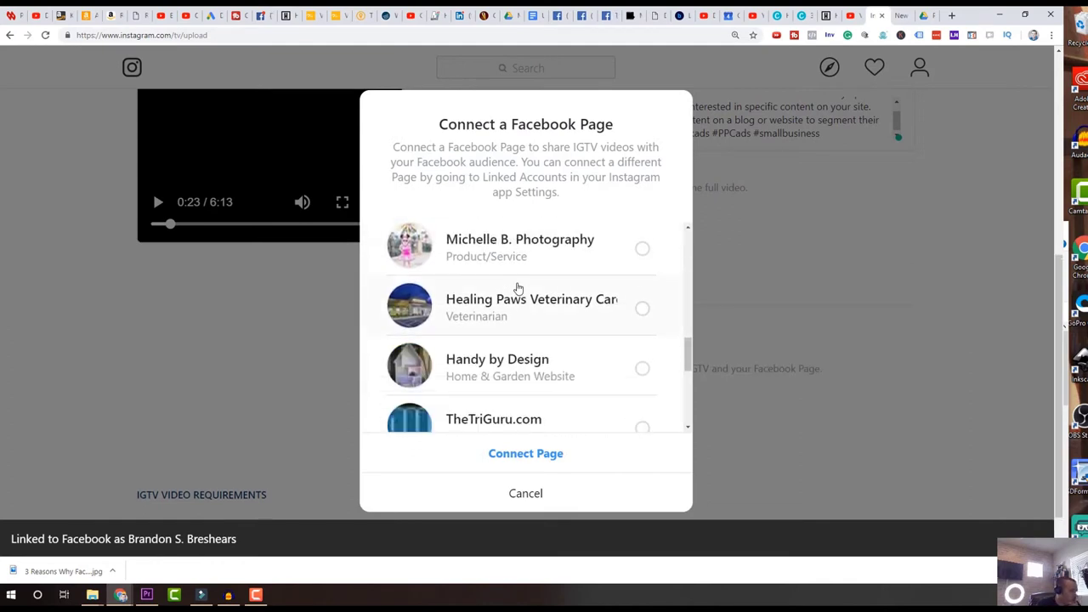
pyautogui.scroll(-10, 521, 291)
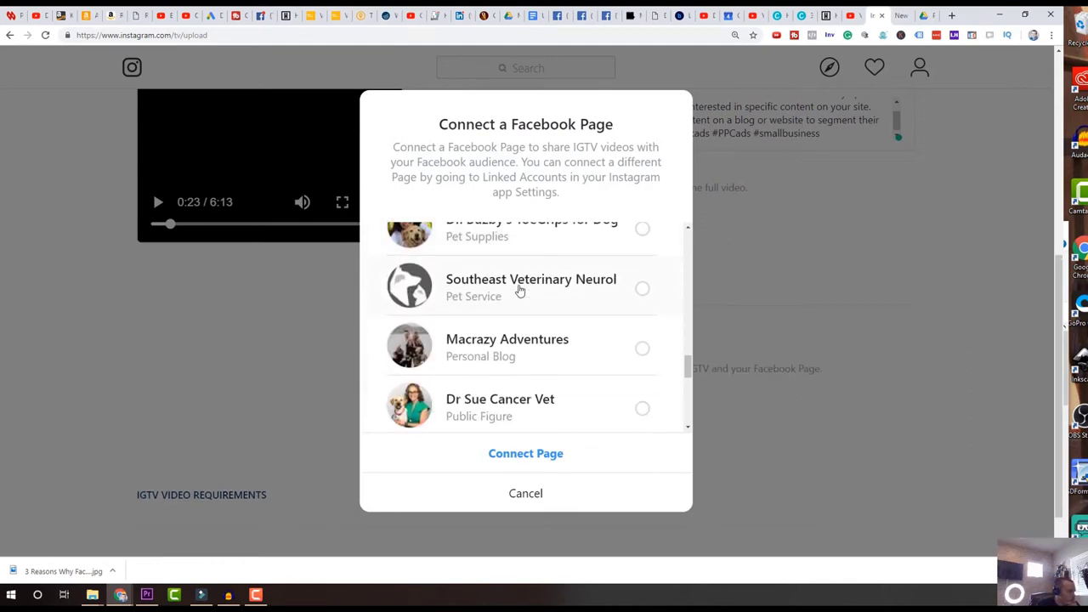
pyautogui.scroll(-5, 521, 294)
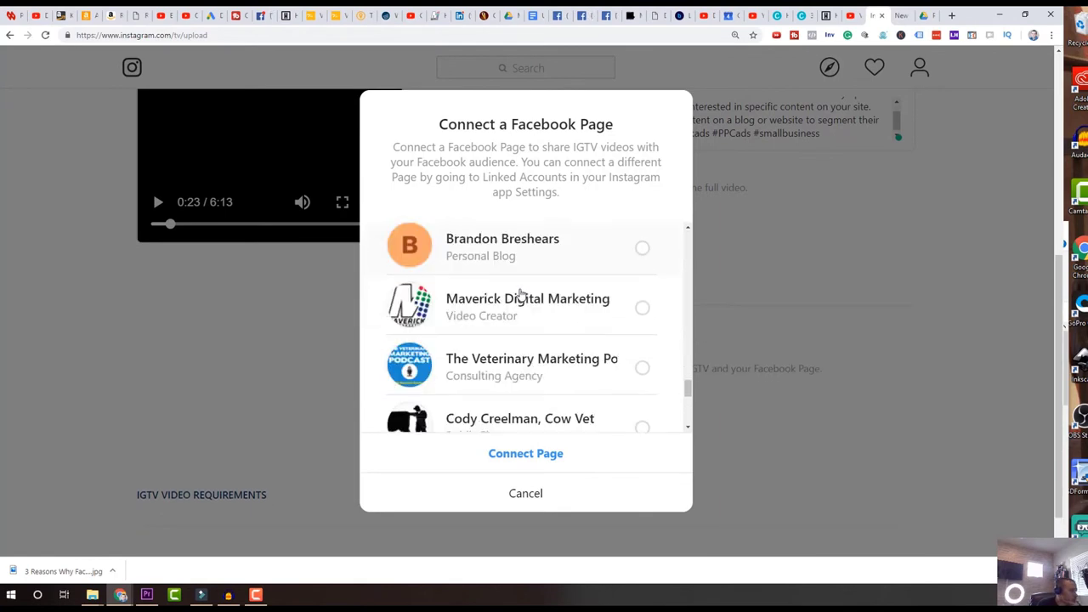
pyautogui.click(551, 458)
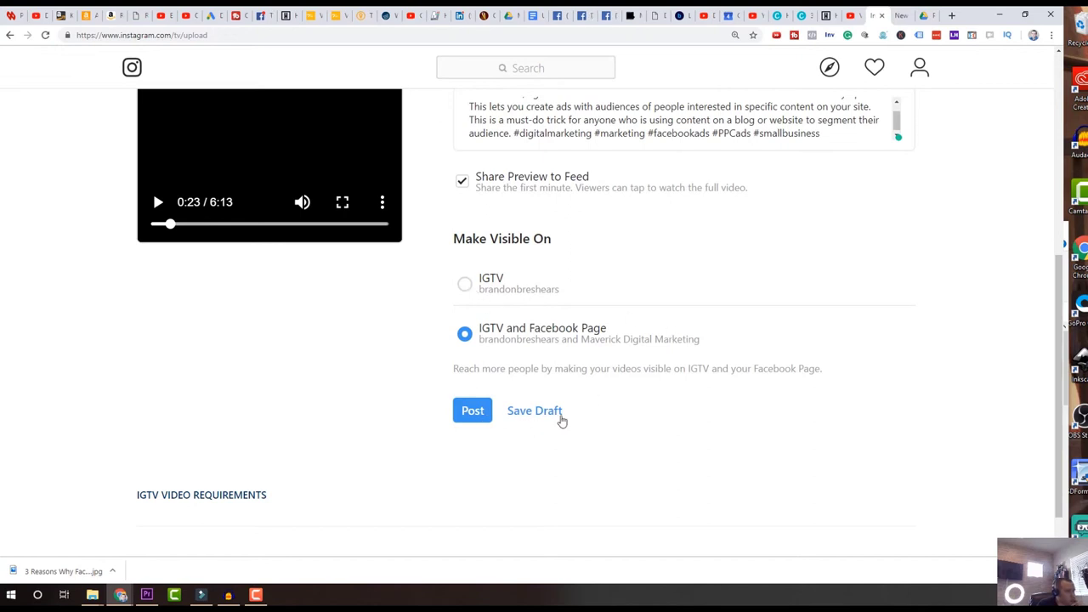
# Publish the IGTV video
pyautogui.scroll(5, 949, 442)
pyautogui.scroll(-2, 726, 445)
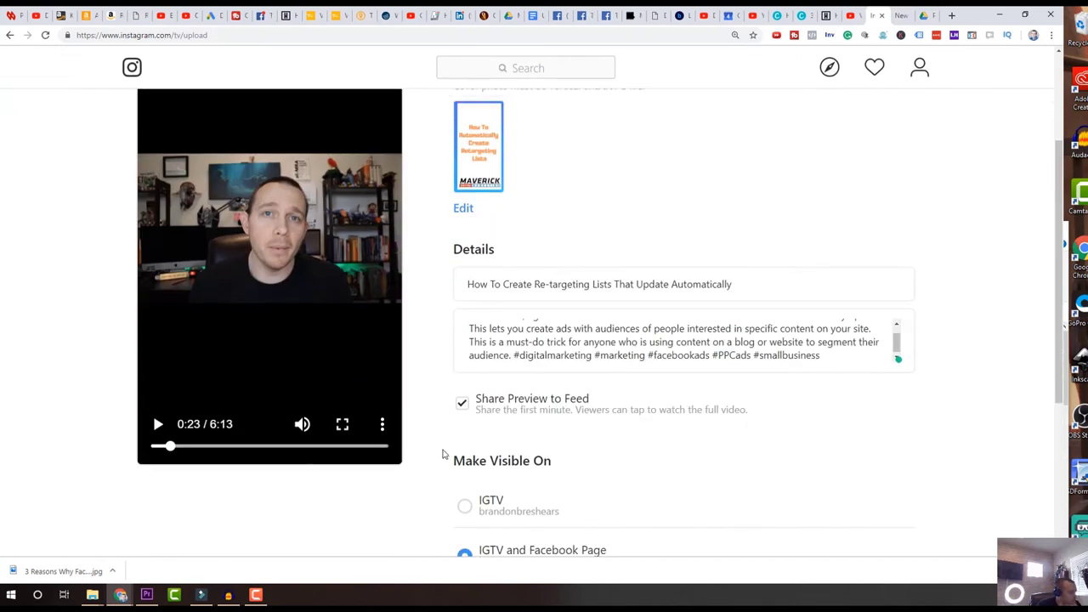
pyautogui.scroll(-2, 443, 455)
pyautogui.click(478, 466)
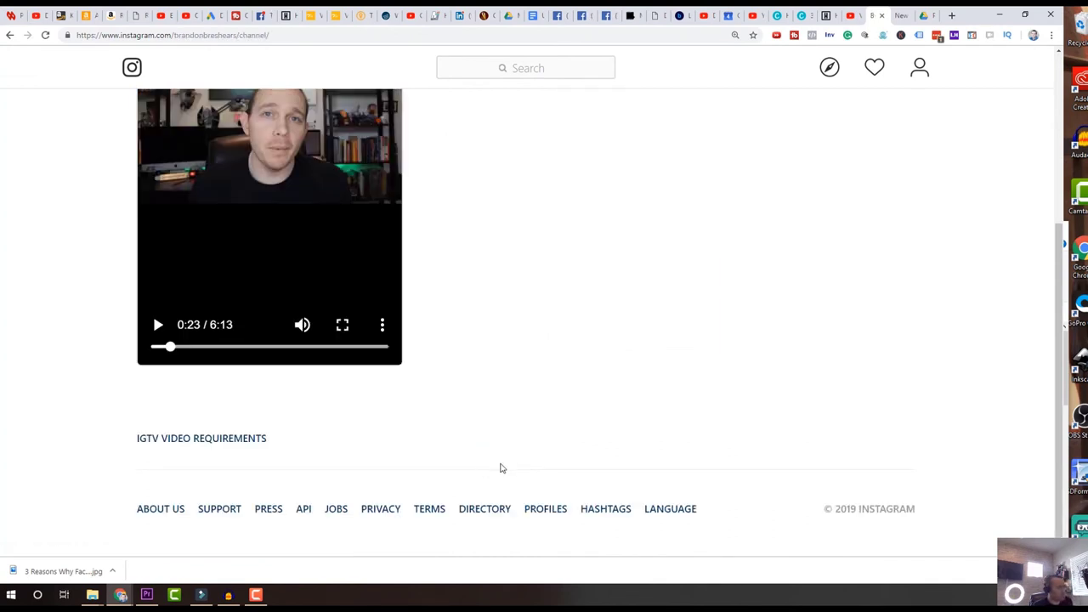
# Find the new retargeting video first in the IGTV list, then view the regular posts grid
pyautogui.scroll(-5, 535, 238)
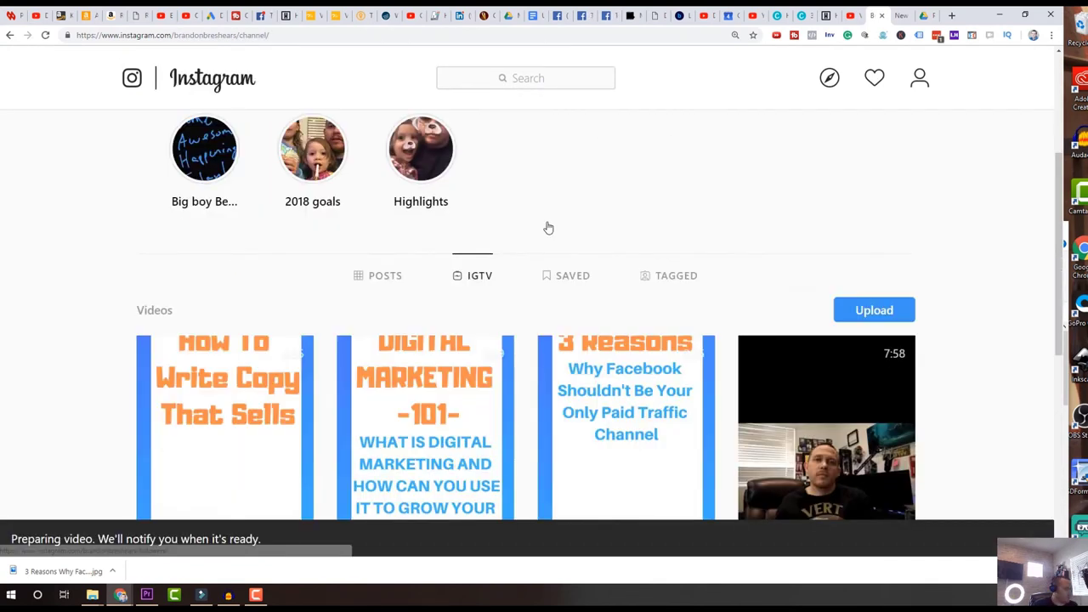
pyautogui.scroll(4, 379, 322)
pyautogui.scroll(-8, 378, 322)
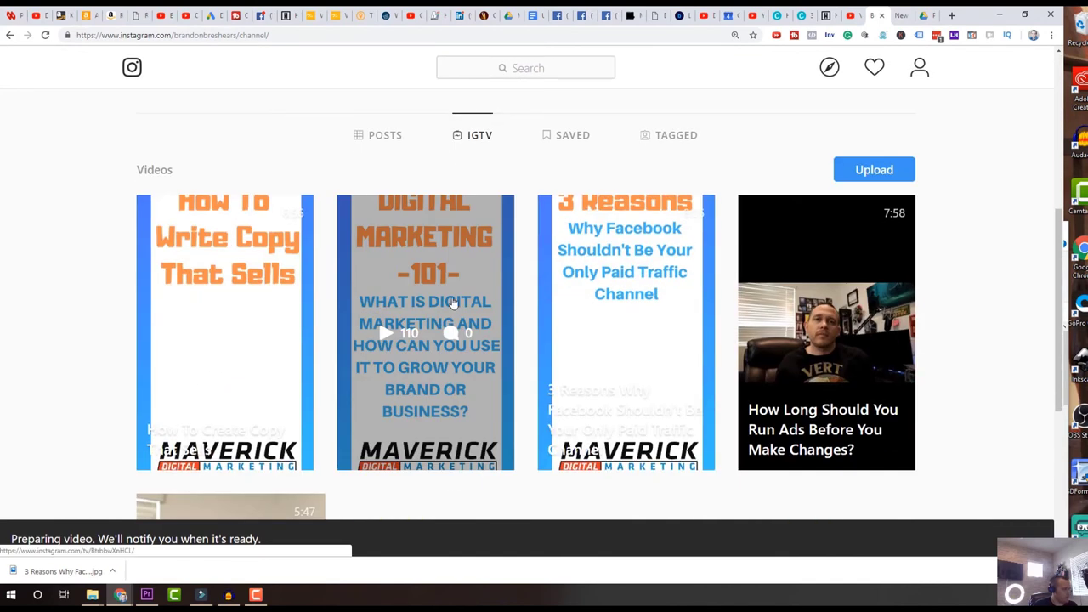
pyautogui.scroll(3, 316, 387)
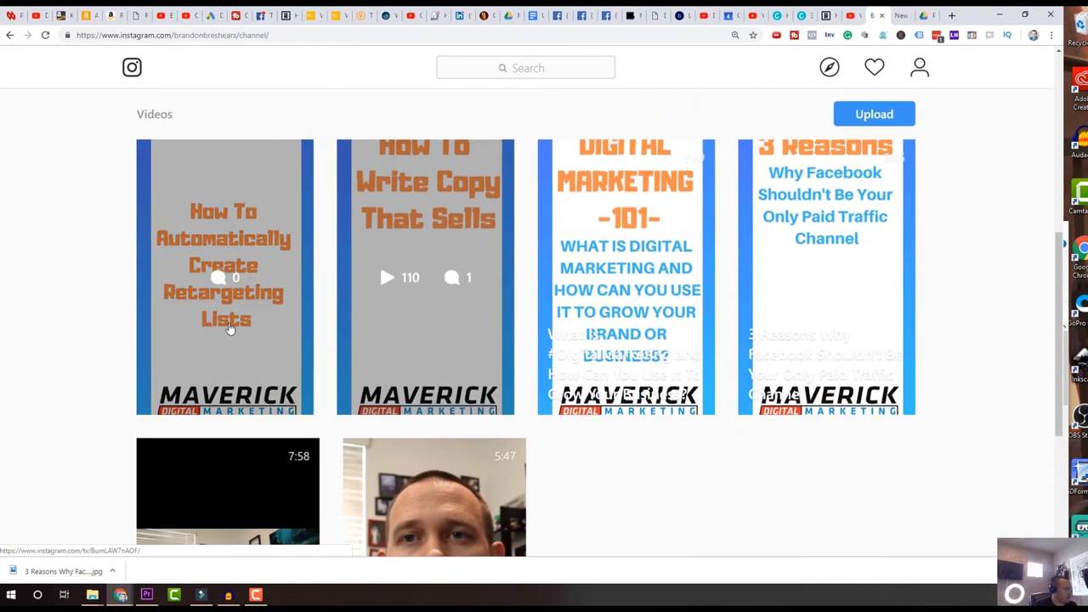
pyautogui.scroll(2, 456, 294)
pyautogui.click(375, 246)
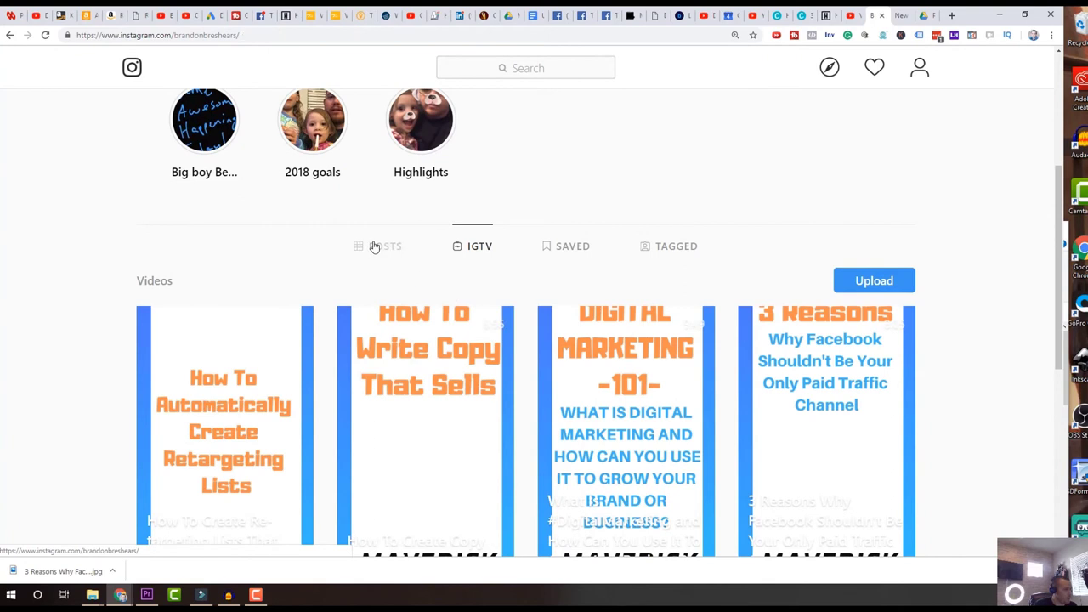
# Refresh the profile and confirm the 'How To Automatically Create Retargeting Lists' preview is the first post
pyautogui.click(45, 36)
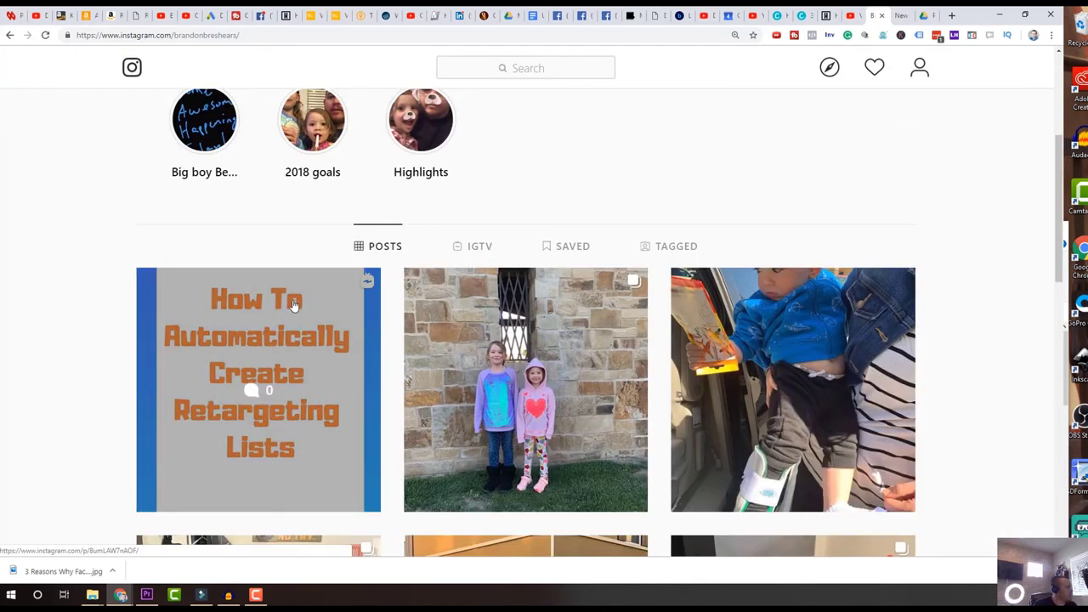
pyautogui.scroll(-8, 765, 391)
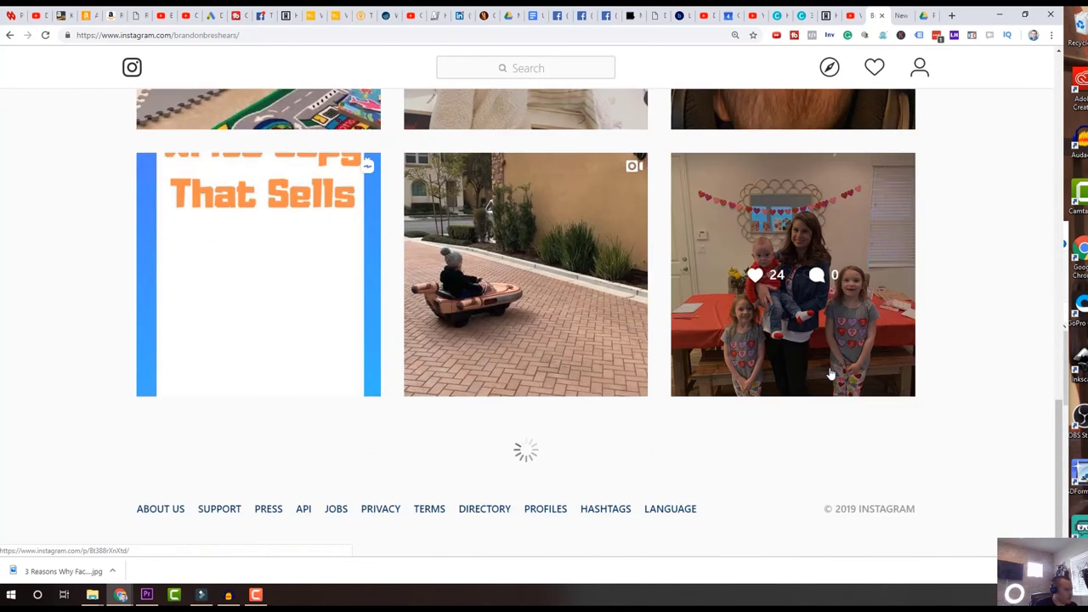
pyautogui.scroll(-4, 842, 390)
pyautogui.scroll(12, 844, 374)
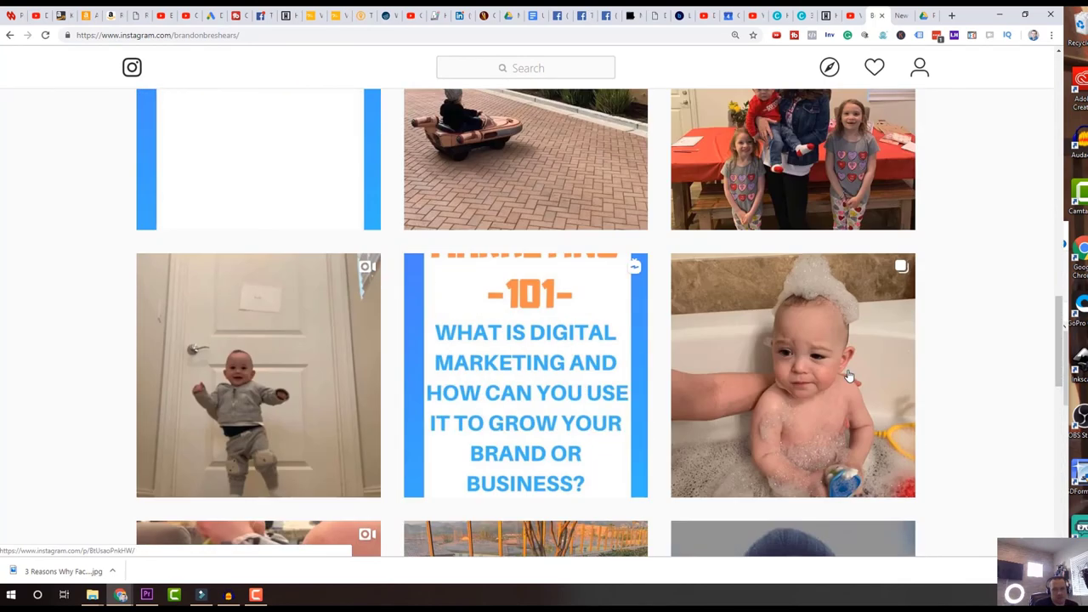